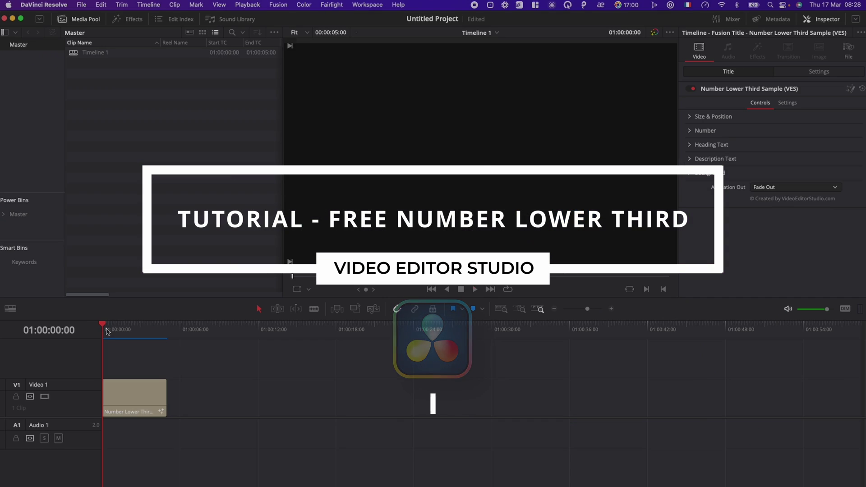
Unzip the Number Lower Third Sample (VES) .zip into a same-named desktop folder
{"action": "key", "text": "space"}
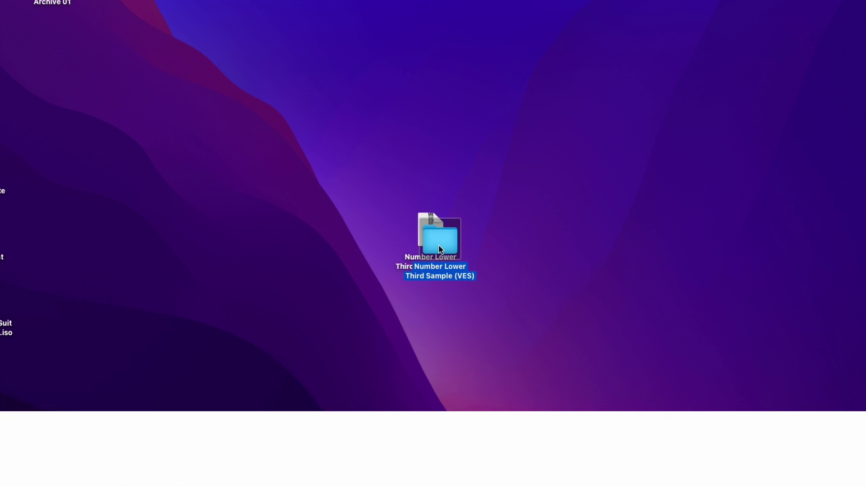
Open the extracted folder and preview the Licence.pdf and Instructions.pdf files
{"action": "double_click", "coordinate": [504, 226]}
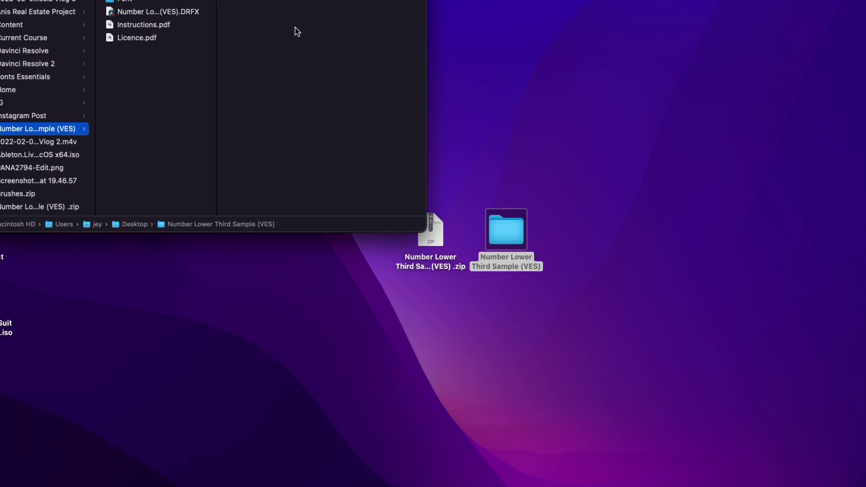
{"action": "left_click_drag", "start_coordinate": [251, 0], "coordinate": [515, 112]}
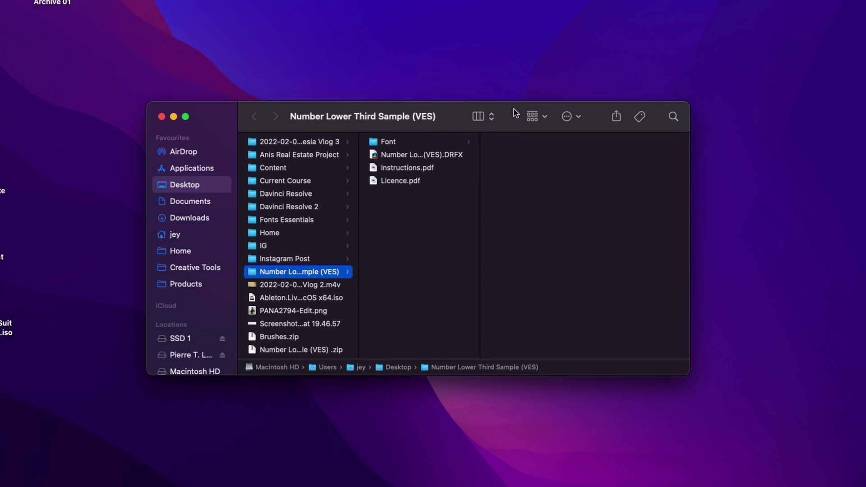
{"action": "left_click", "coordinate": [401, 182]}
{"action": "left_click", "coordinate": [397, 169]}
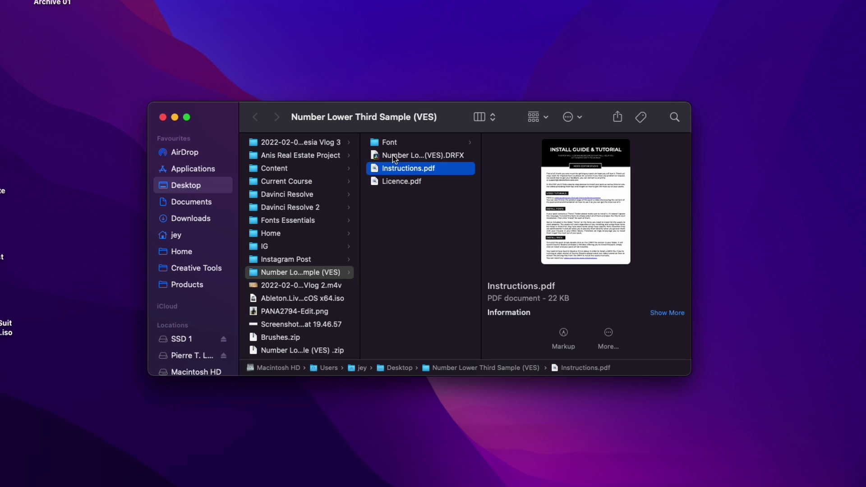
{"action": "left_click", "coordinate": [394, 158]}
Browse Font > Montserrat, preview Montserrat-Black.otf and select all 36 font files
{"action": "left_click", "coordinate": [394, 143]}
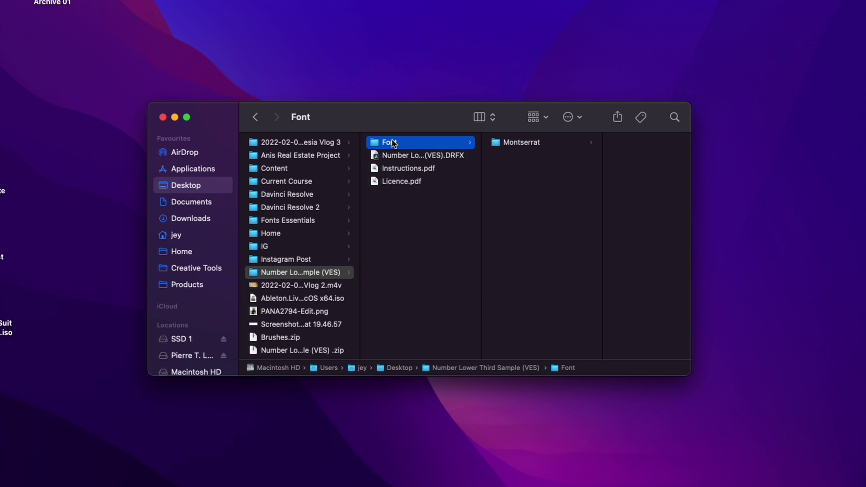
{"action": "left_click", "coordinate": [521, 142]}
{"action": "left_click", "coordinate": [606, 143]}
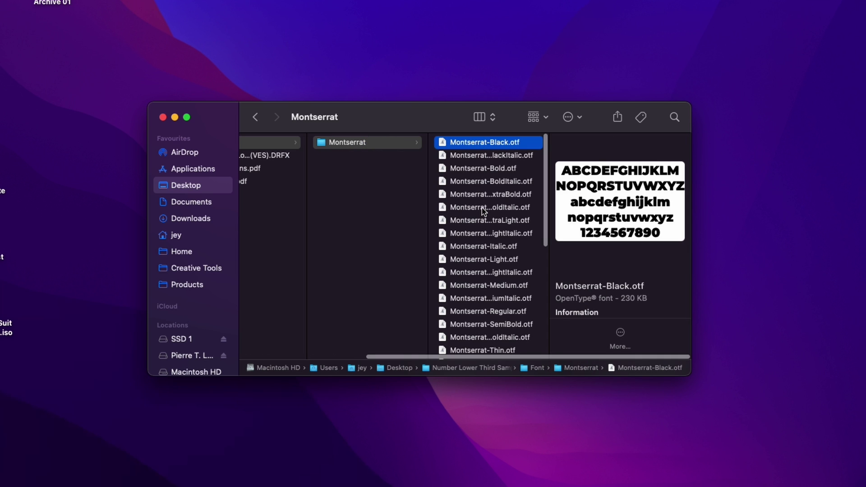
{"action": "scroll", "coordinate": [471, 226], "scroll_direction": "down", "scroll_amount": 10}
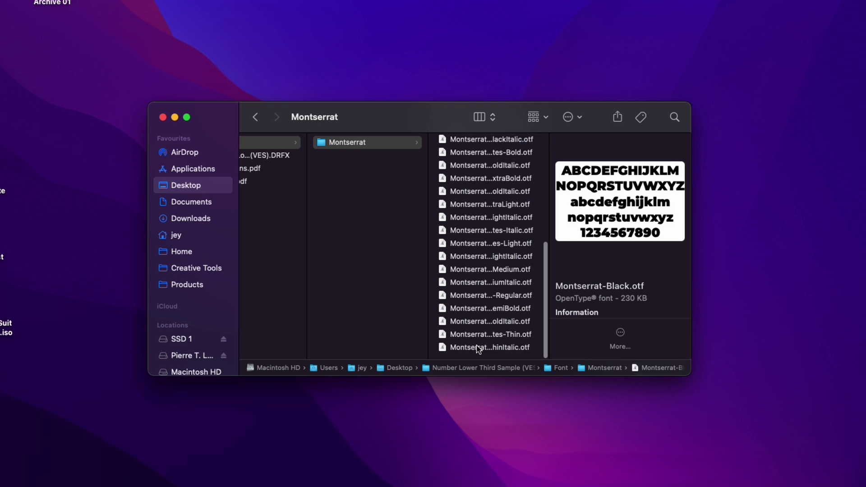
{"action": "left_click", "coordinate": [475, 347], "text": "shift"}
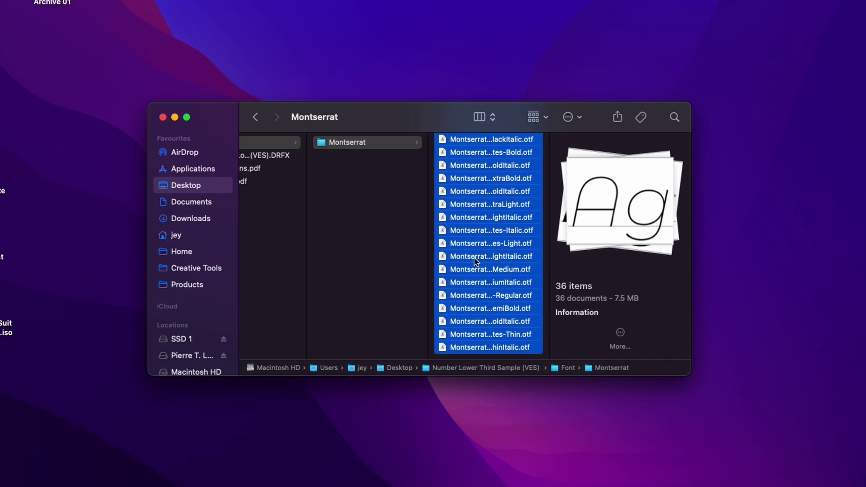
{"action": "scroll", "coordinate": [375, 224], "scroll_direction": "left", "scroll_amount": 4}
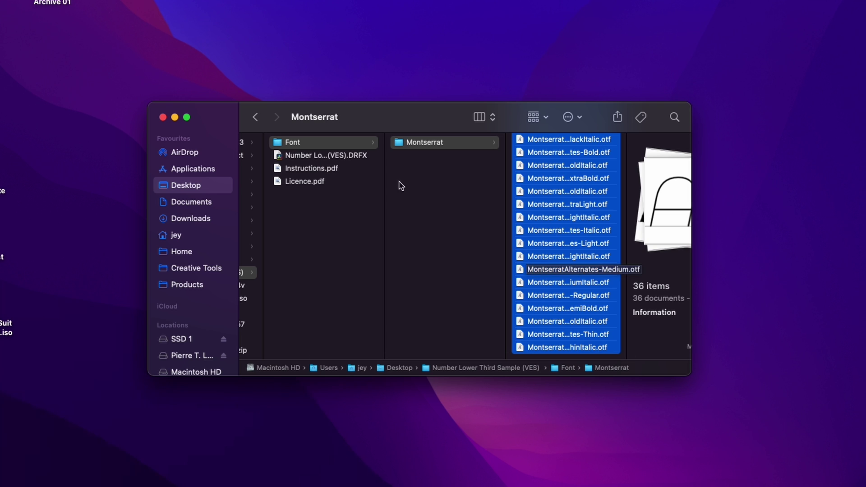
Install the Number Lower Third Sample (VES).DRFX bundle into DaVinci Resolve
{"action": "left_click", "coordinate": [345, 159]}
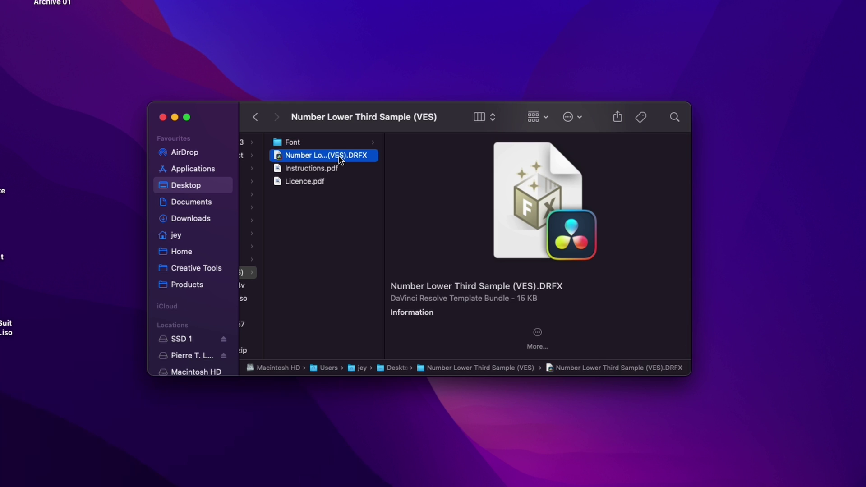
{"action": "double_click", "coordinate": [339, 155]}
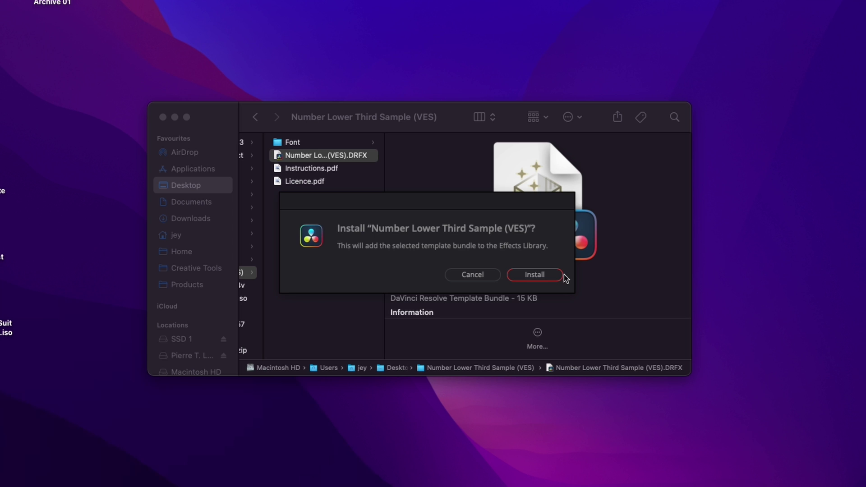
{"action": "left_click", "coordinate": [534, 274]}
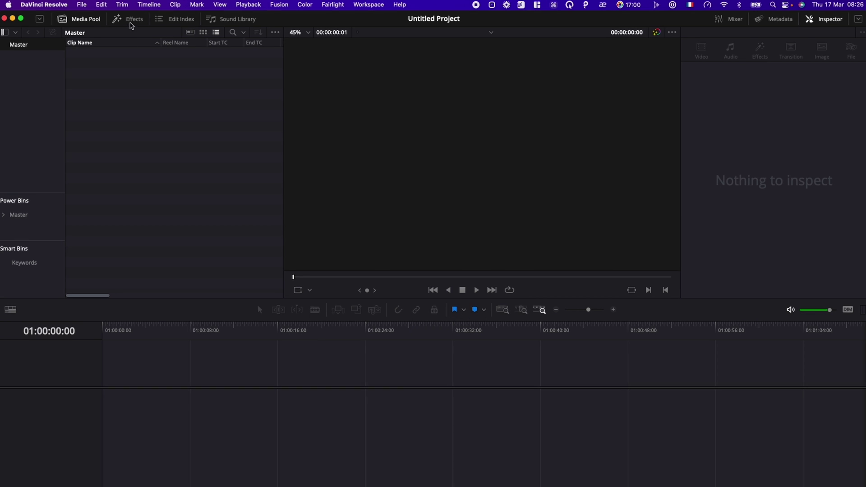
Search the Effects Library for 'sampl' to list the Number Lower Third Sample (VES) title
{"action": "left_click", "coordinate": [132, 19]}
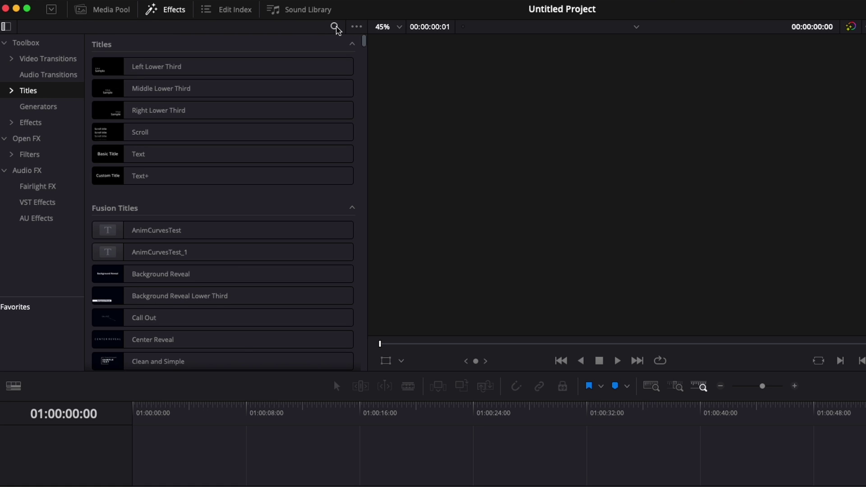
{"action": "left_click", "coordinate": [334, 27]}
{"action": "type", "text": "sampl"}
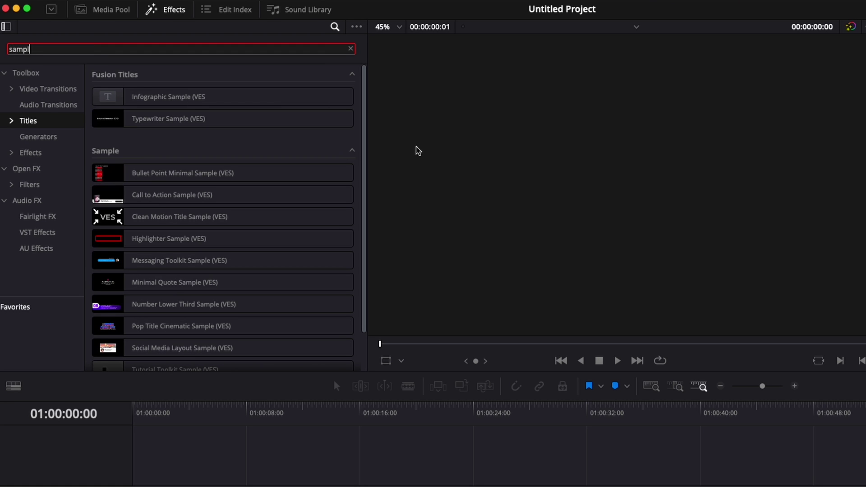
{"action": "scroll", "coordinate": [268, 234], "scroll_direction": "down", "scroll_amount": 2}
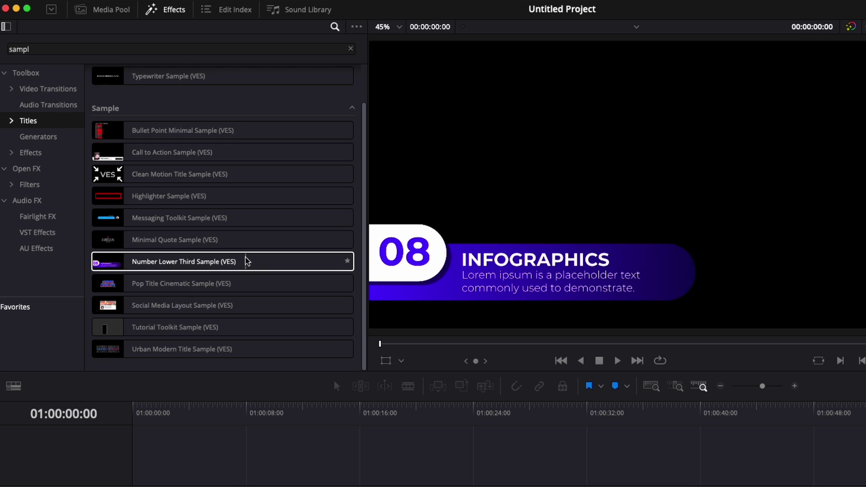
Place the Number Lower Third Sample (VES) title at the start of Video 1 and play it
{"action": "left_click_drag", "start_coordinate": [187, 261], "coordinate": [194, 253]}
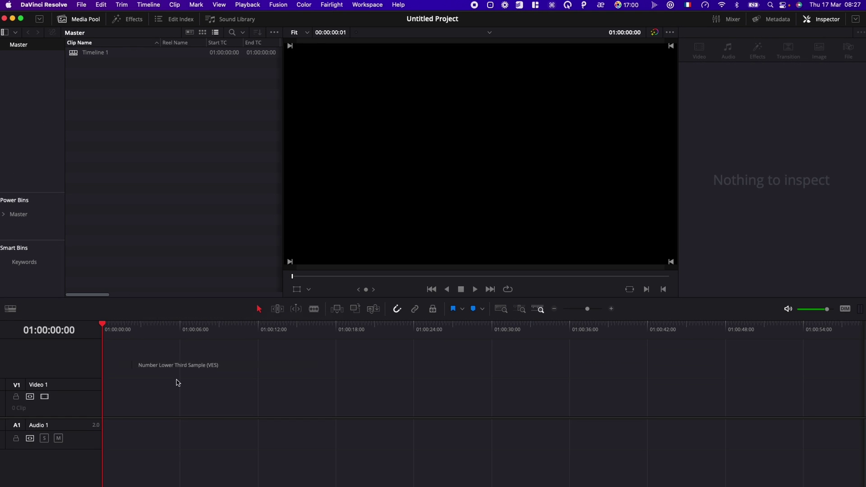
{"action": "left_click_drag", "start_coordinate": [178, 381], "coordinate": [104, 412]}
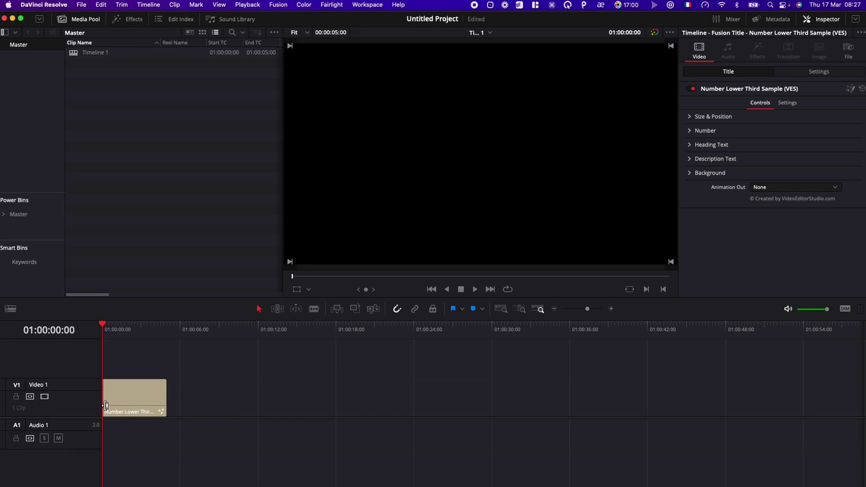
{"action": "key", "text": "space"}
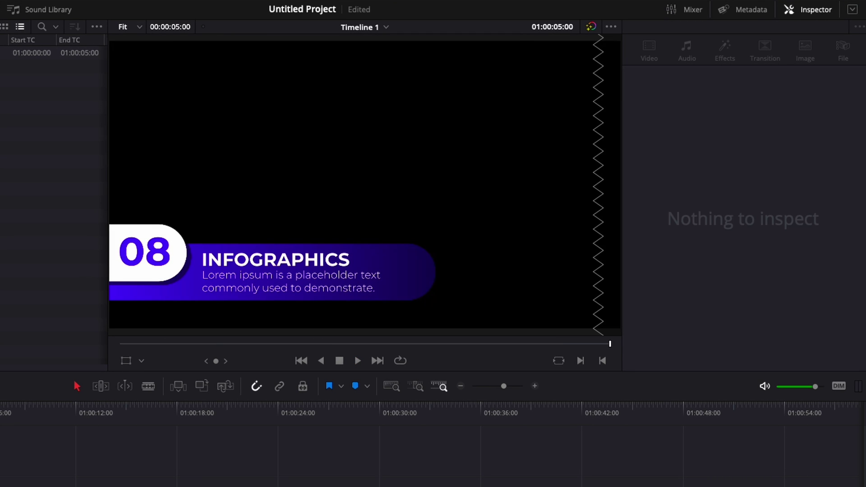
Set the title's Animation Out to Fade Out and replay from the start
{"action": "left_click", "coordinate": [540, 343]}
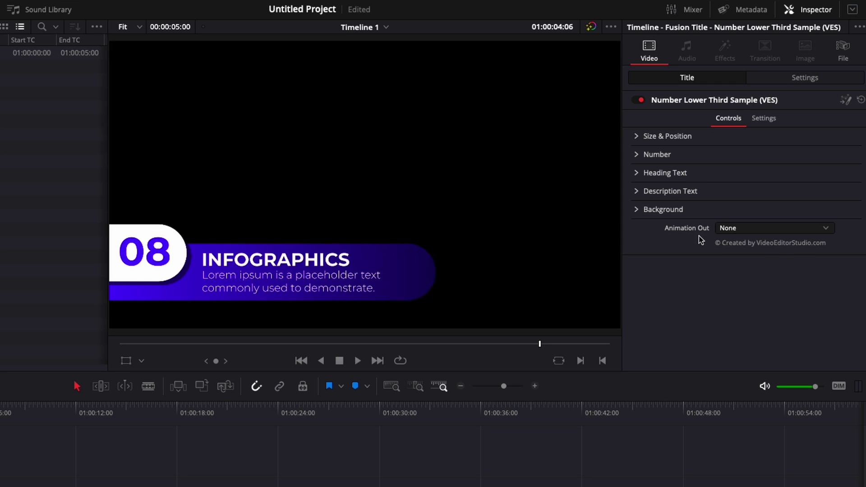
{"action": "left_click", "coordinate": [731, 234]}
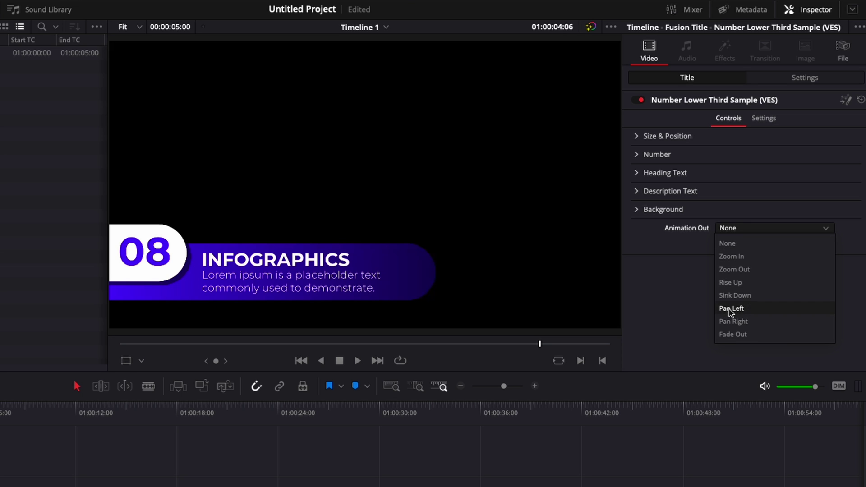
{"action": "left_click", "coordinate": [734, 269]}
{"action": "left_click", "coordinate": [739, 228]}
{"action": "left_click", "coordinate": [734, 335]}
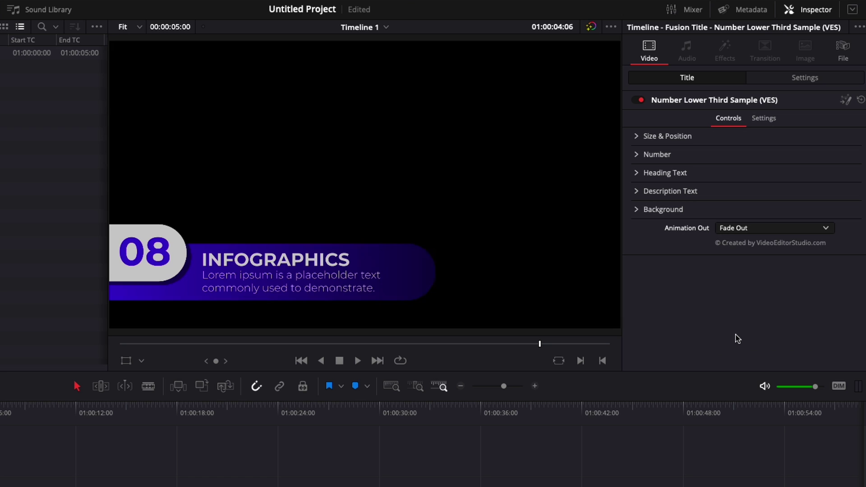
{"action": "key", "text": "Home"}
{"action": "key", "text": "space"}
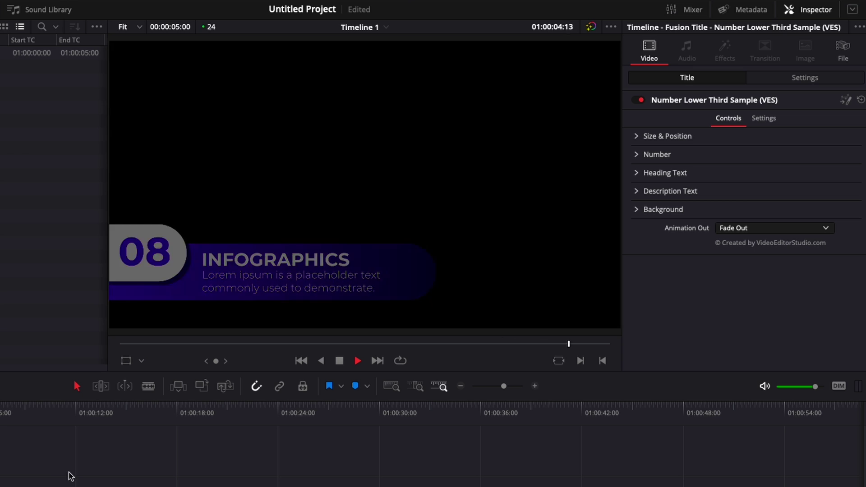
Extend the title clip to about 01:00:31 and play it to check the fade
{"action": "left_click_drag", "start_coordinate": [0, 486], "coordinate": [100, 486]}
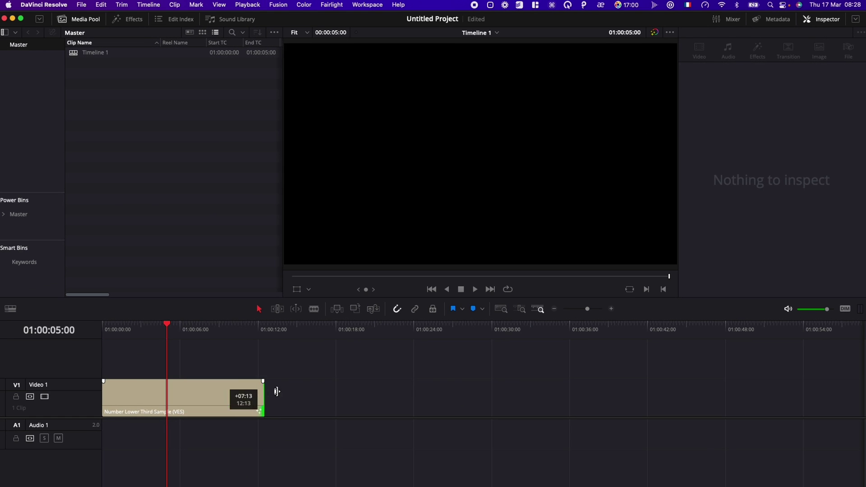
{"action": "left_click_drag", "start_coordinate": [276, 391], "coordinate": [507, 388]}
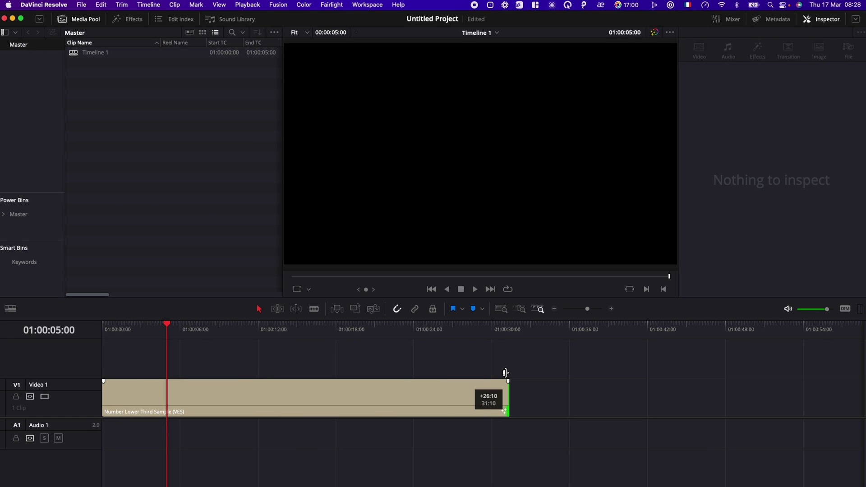
{"action": "left_click_drag", "start_coordinate": [397, 349], "coordinate": [103, 353]}
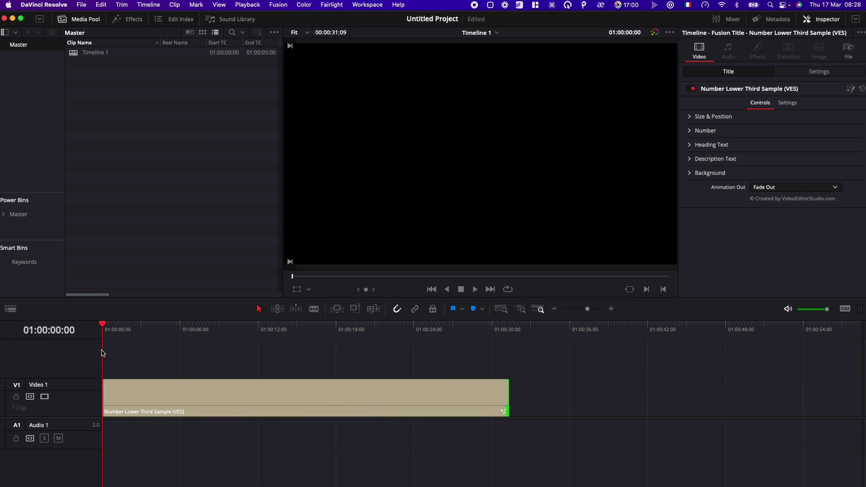
{"action": "key", "text": "space"}
{"action": "left_click", "coordinate": [493, 330]}
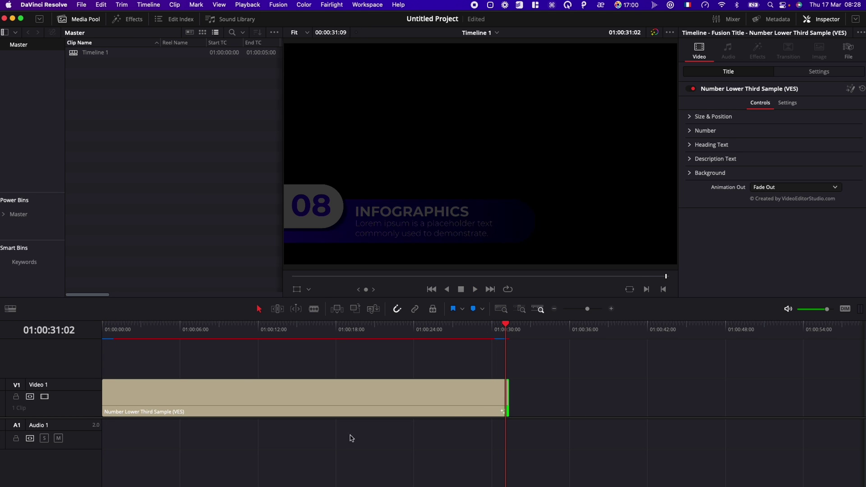
Try the lower third at Center X 0.625 and Size 0.83
{"action": "left_click", "coordinate": [263, 363]}
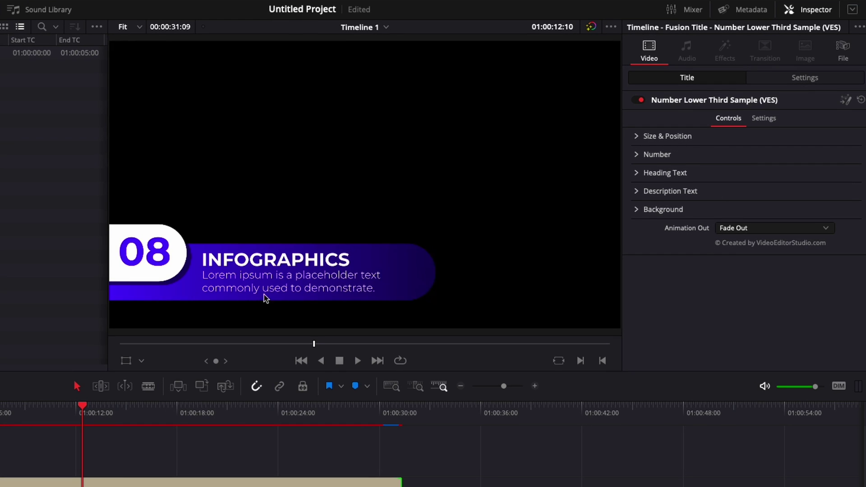
{"action": "left_click", "coordinate": [638, 136]}
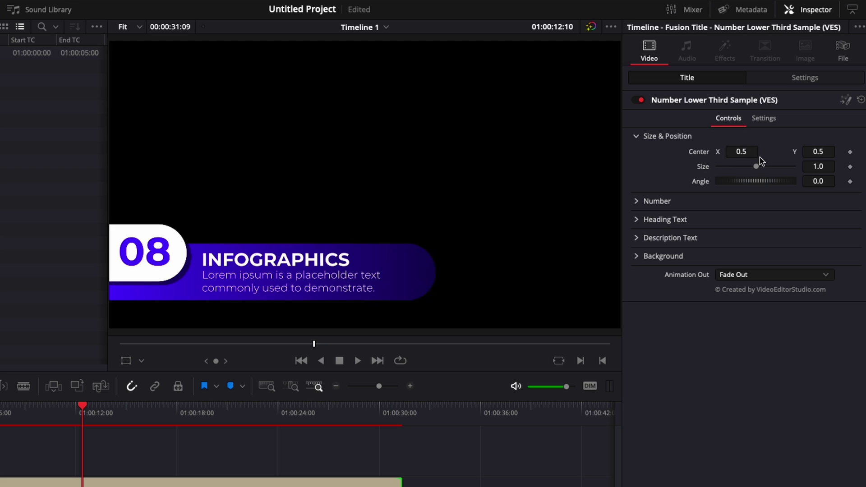
{"action": "left_click", "coordinate": [741, 152]}
{"action": "type", "text": "0.625"}
{"action": "key", "text": "Return"}
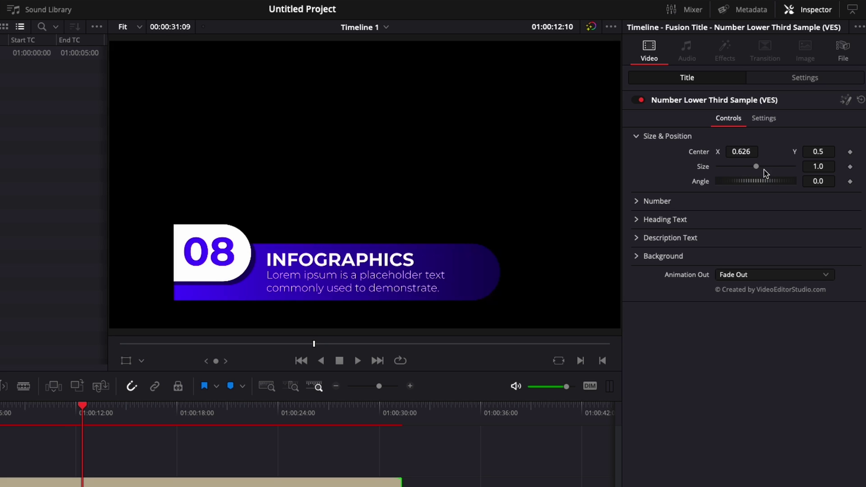
{"action": "left_click_drag", "start_coordinate": [764, 169], "coordinate": [750, 167]}
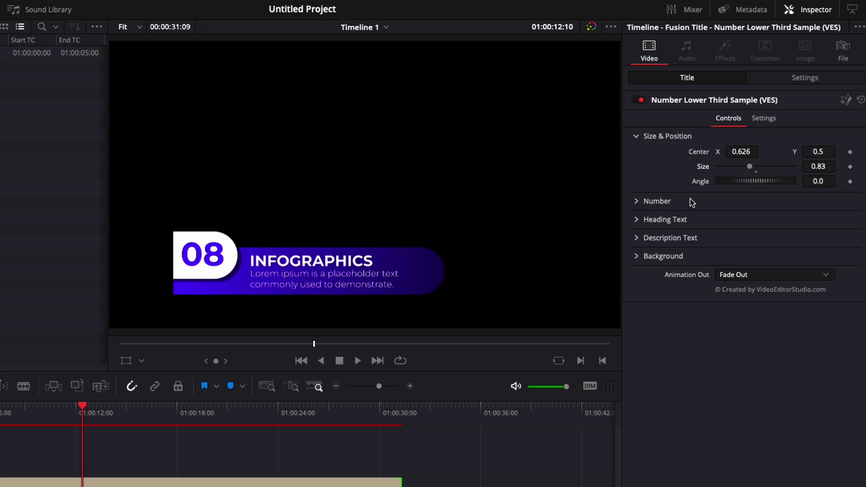
Reset Center X back to 0.5 and Size to its default
{"action": "double_click", "coordinate": [700, 153]}
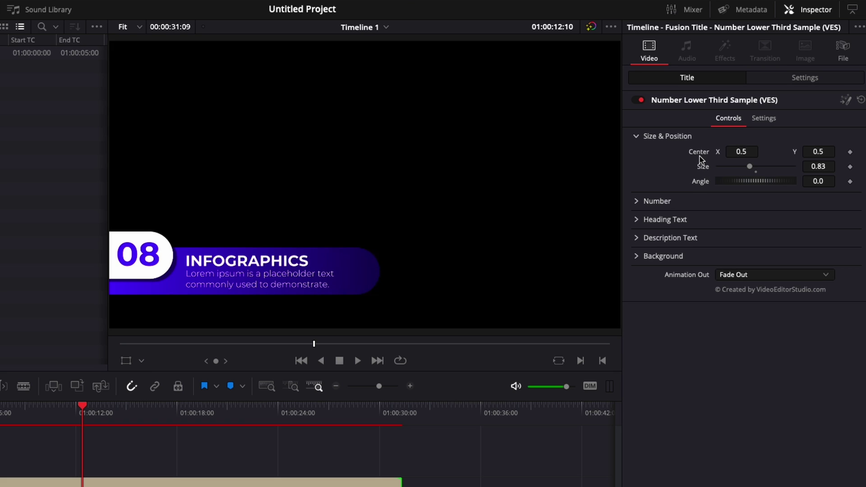
{"action": "double_click", "coordinate": [702, 166]}
{"action": "left_click", "coordinate": [636, 136]}
Change the lower third's number from 08 to 09
{"action": "left_click", "coordinate": [635, 154]}
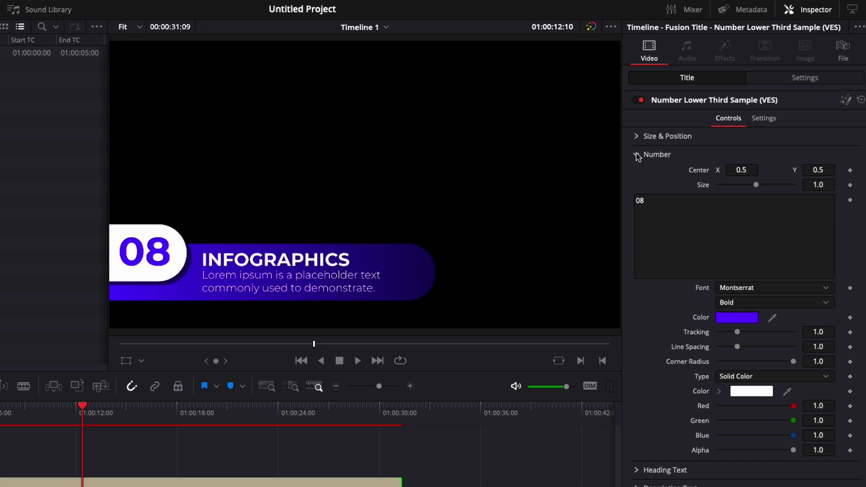
{"action": "left_click", "coordinate": [676, 207]}
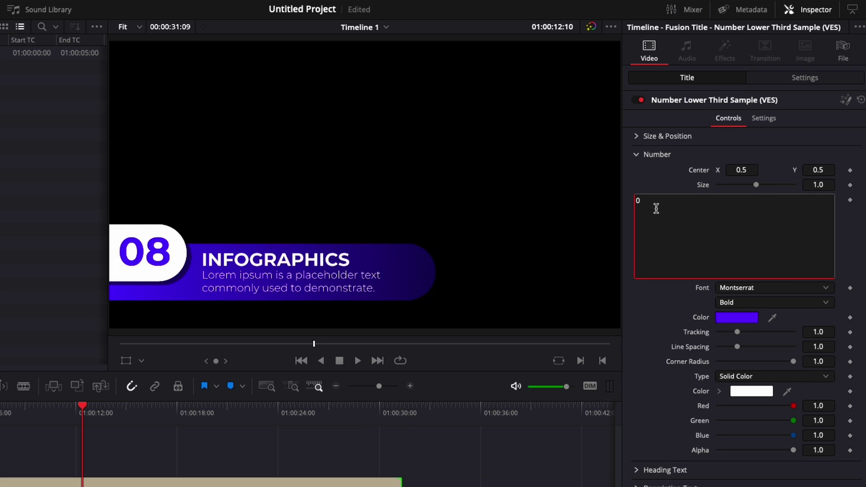
{"action": "key", "text": "BackSpace"}
{"action": "type", "text": "9"}
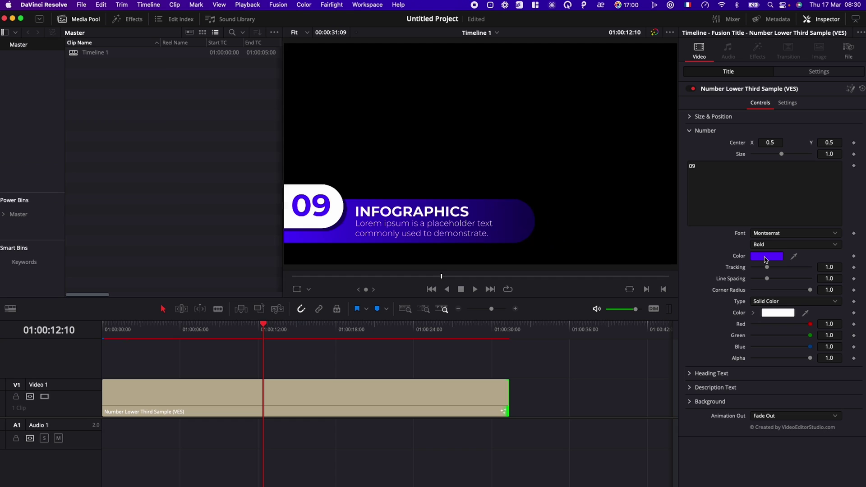
Make the number colour Blue
{"action": "left_click", "coordinate": [736, 317]}
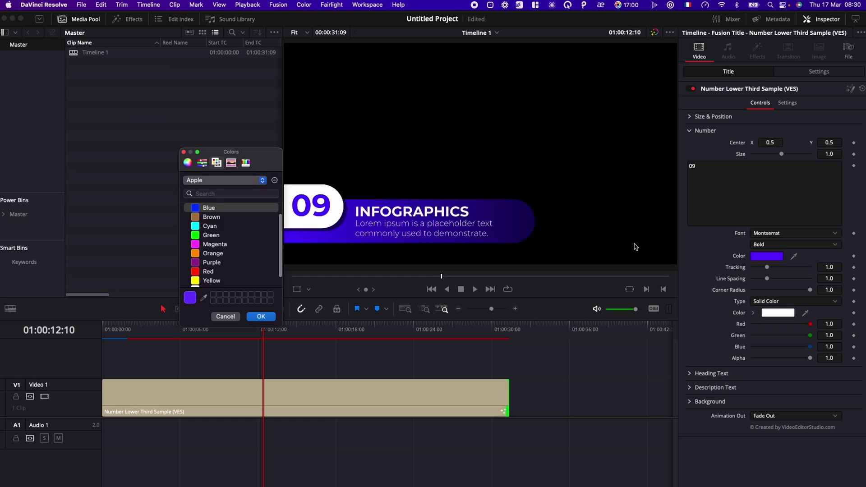
{"action": "scroll", "coordinate": [219, 246], "scroll_direction": "down", "scroll_amount": 2}
{"action": "scroll", "coordinate": [205, 236], "scroll_direction": "up", "scroll_amount": 3}
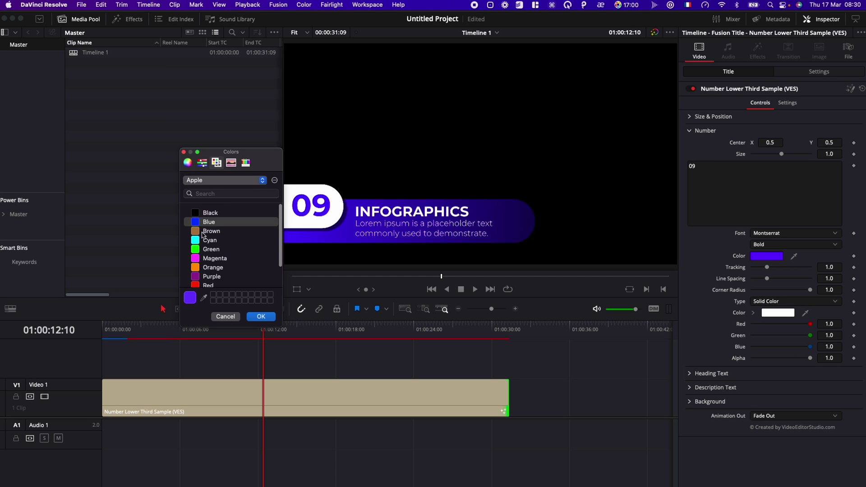
{"action": "left_click", "coordinate": [204, 221]}
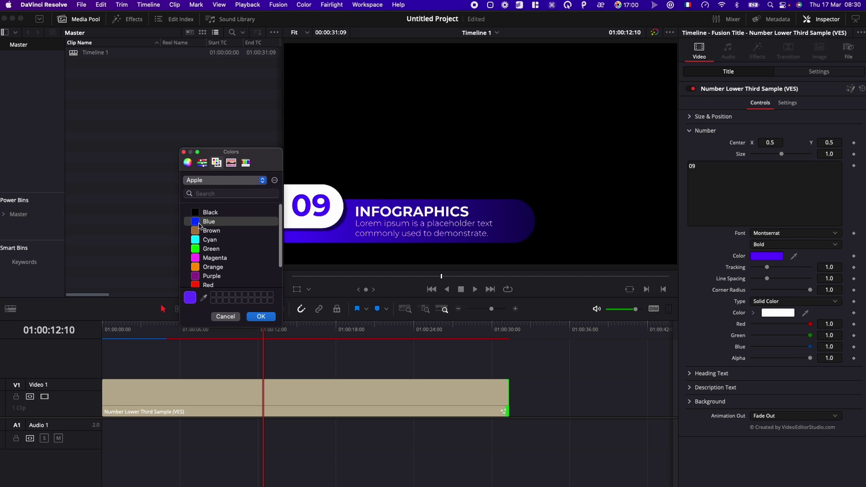
{"action": "left_click", "coordinate": [262, 316]}
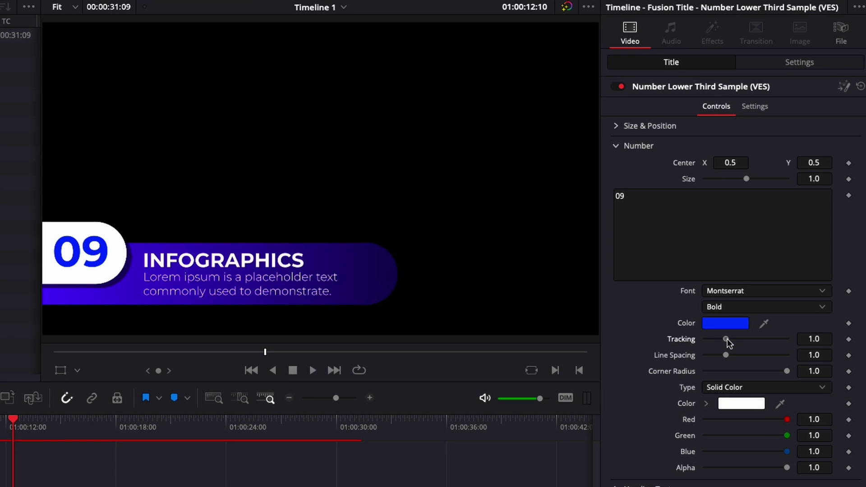
Test the number's tracking and corner radius, then revert both and keep the fill type
{"action": "left_click_drag", "start_coordinate": [726, 339], "coordinate": [730, 340]}
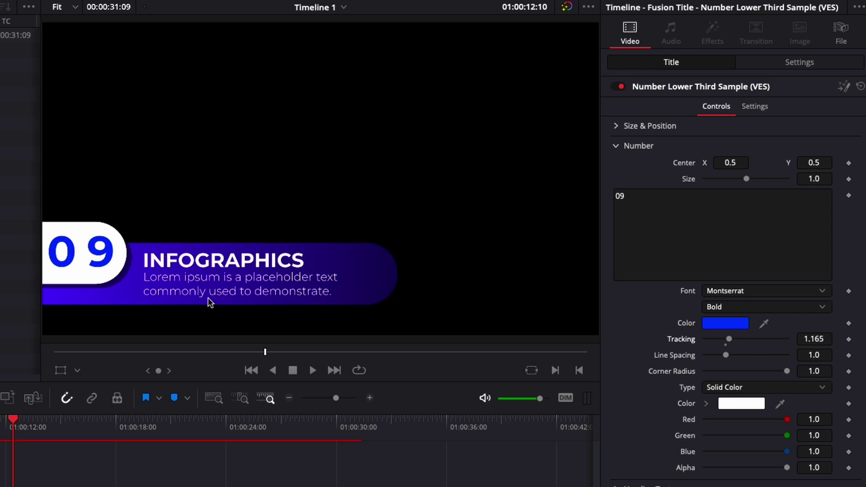
{"action": "key", "text": "ctrl+z"}
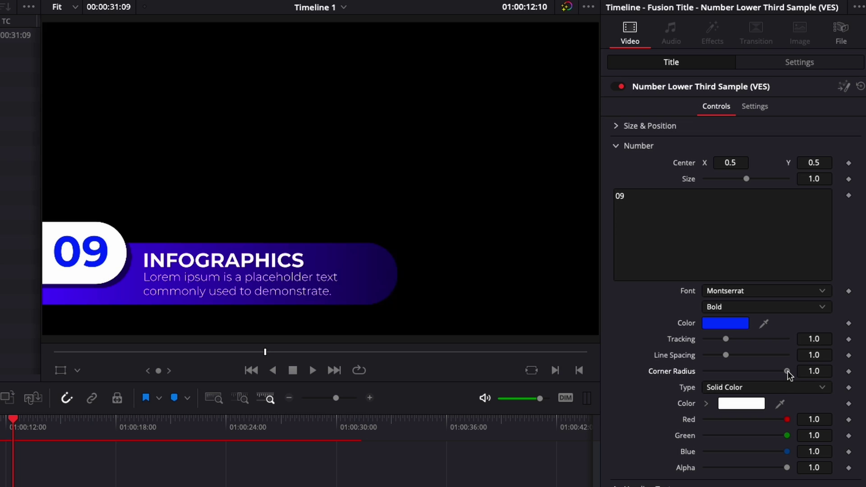
{"action": "left_click_drag", "start_coordinate": [787, 370], "coordinate": [672, 373]}
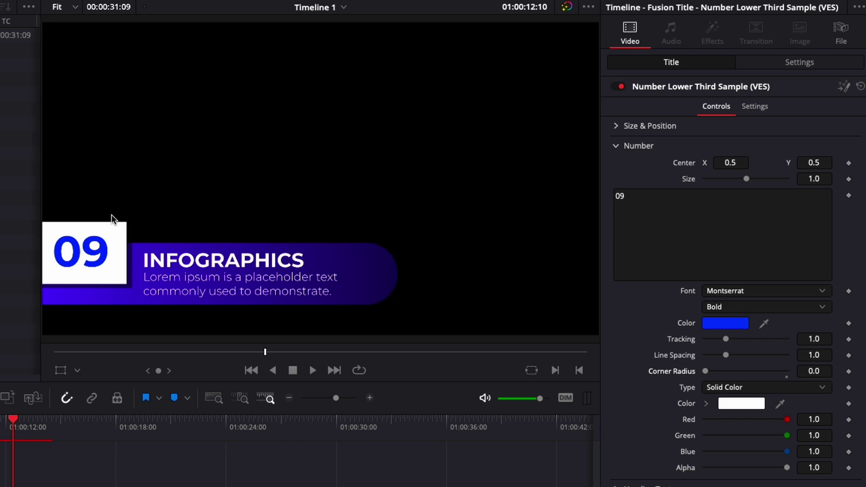
{"action": "double_click", "coordinate": [678, 370]}
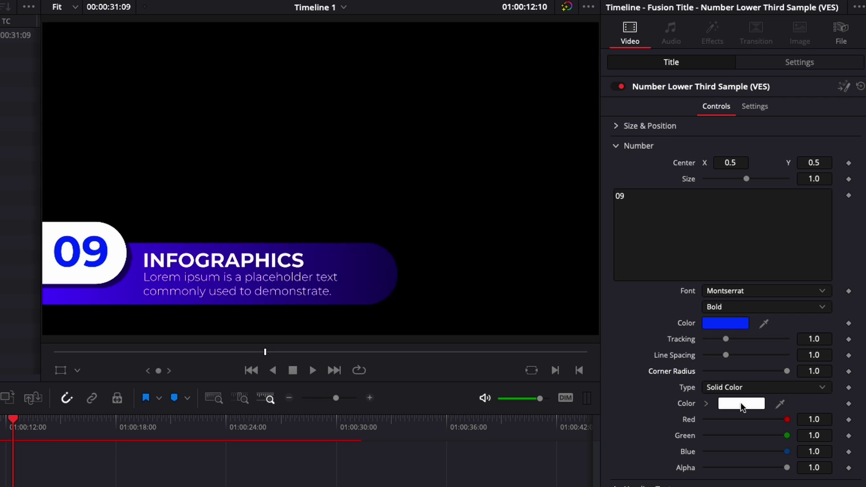
{"action": "left_click", "coordinate": [761, 389]}
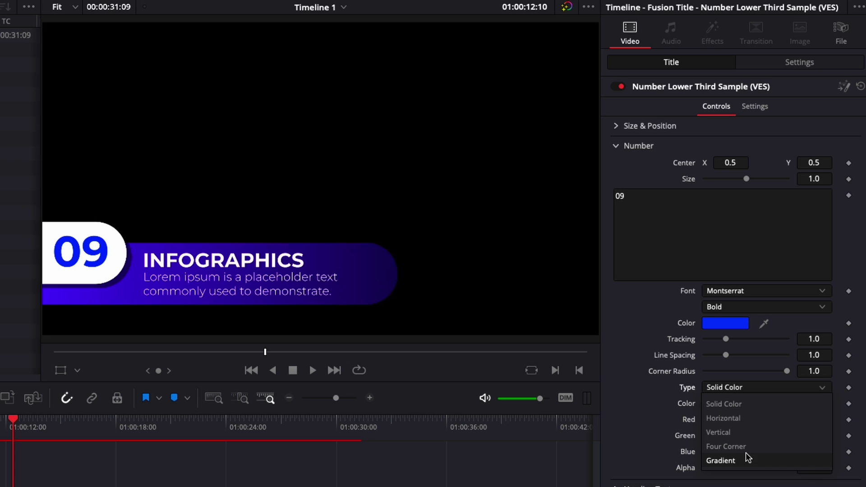
{"action": "left_click", "coordinate": [645, 389]}
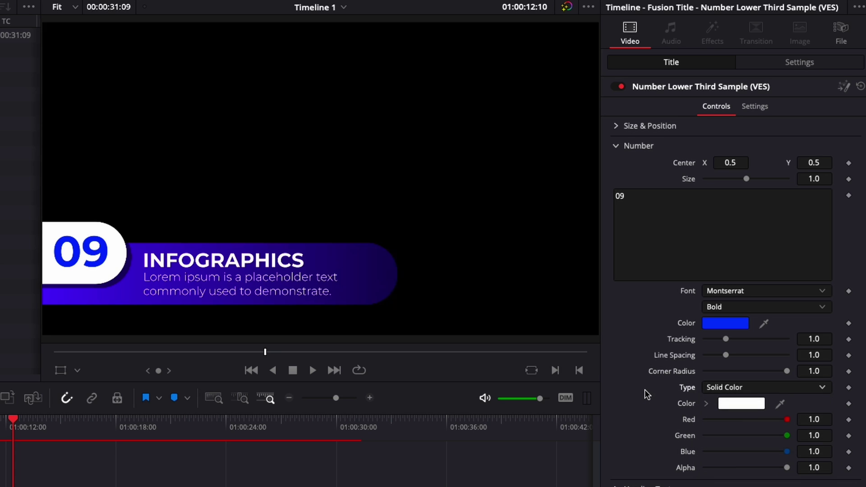
{"action": "left_click", "coordinate": [615, 146]}
{"action": "left_click", "coordinate": [615, 167]}
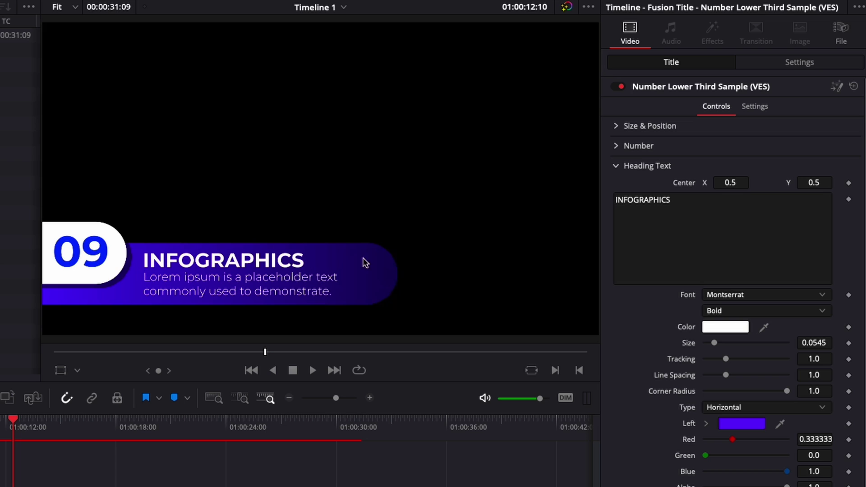
Replace the INFOGRAPHICS heading with VIDEO EDITOR and show the Left gradient colour picker
{"action": "left_click", "coordinate": [683, 200]}
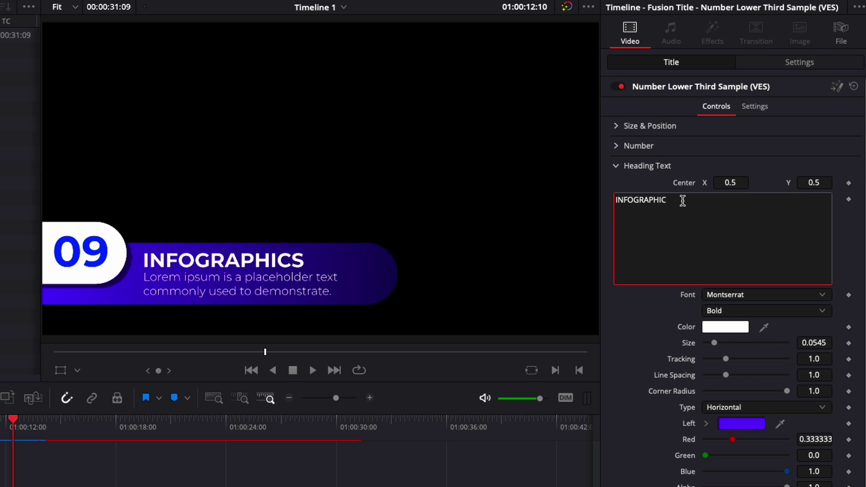
{"action": "key", "text": "BackSpace"}
{"action": "key", "text": "BackSpace"}
{"action": "key", "text": "BackSpace"}
{"action": "key", "text": "BackSpace"}
{"action": "key", "text": "BackSpace"}
{"action": "key", "text": "BackSpace"}
{"action": "key", "text": "BackSpace"}
{"action": "key", "text": "BackSpace"}
{"action": "key", "text": "BackSpace"}
{"action": "key", "text": "BackSpace"}
{"action": "key", "text": "BackSpace"}
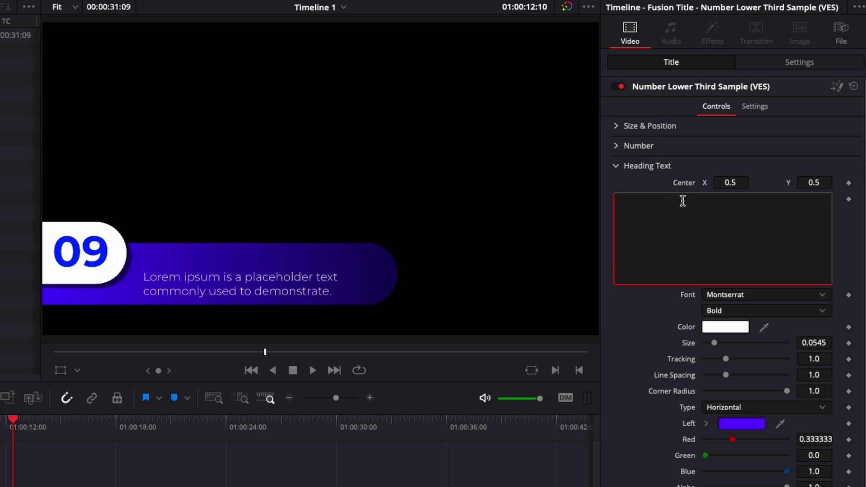
{"action": "type", "text": "VIDEO EDITOR"}
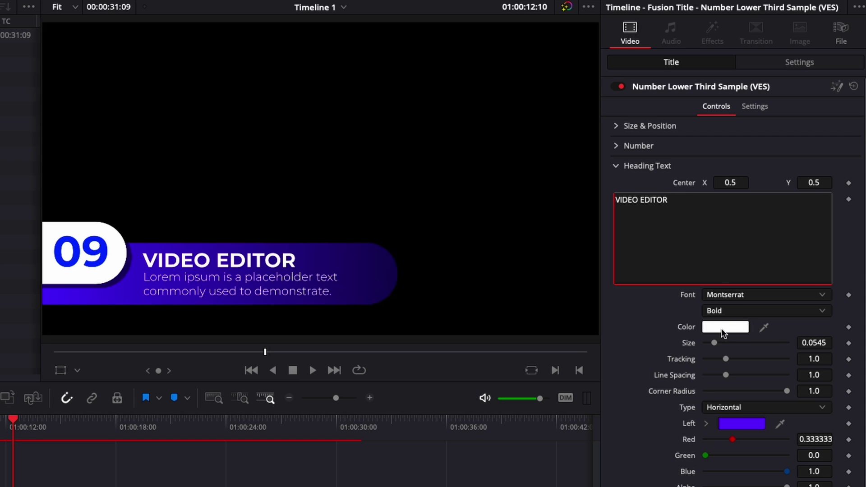
{"action": "scroll", "coordinate": [697, 401], "scroll_direction": "down", "scroll_amount": 1}
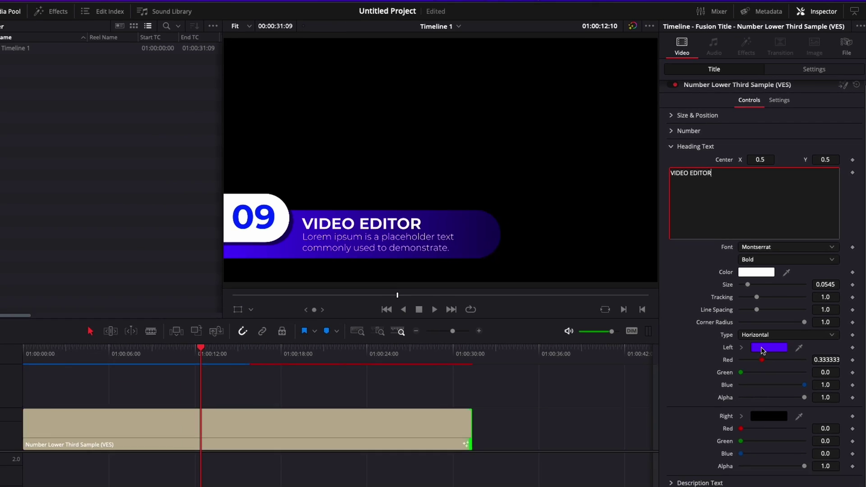
{"action": "left_click", "coordinate": [742, 419]}
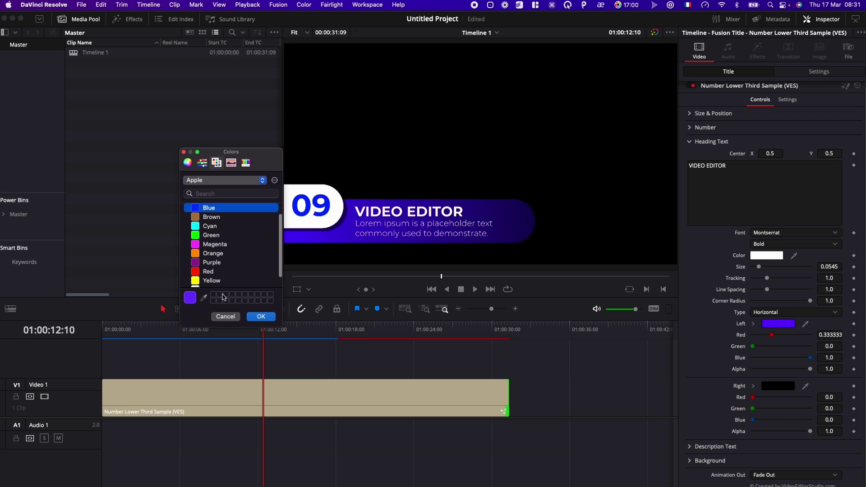
Replace the Lorem ipsum description with 'We do tool for davinci resolve.'
{"action": "left_click", "coordinate": [225, 316]}
{"action": "left_click", "coordinate": [689, 142]}
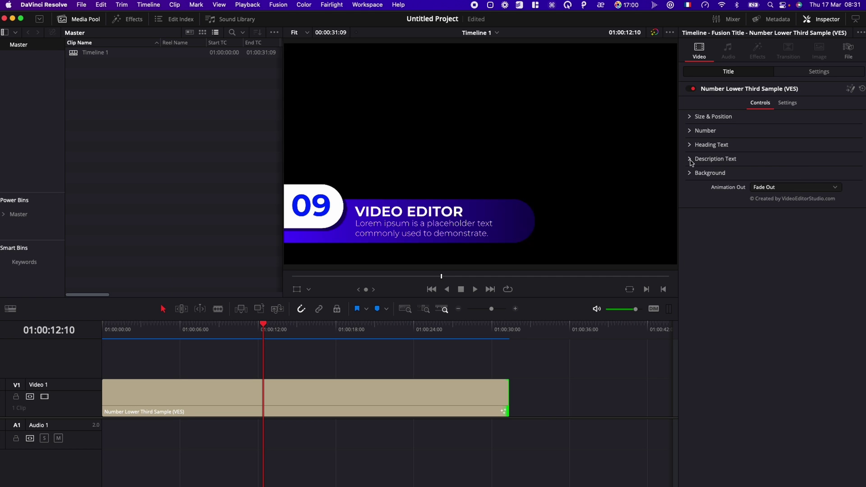
{"action": "left_click", "coordinate": [690, 159]}
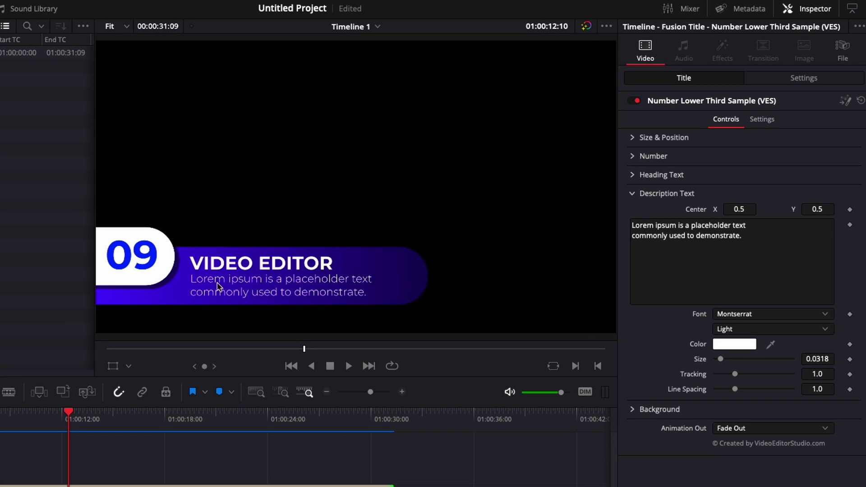
{"action": "left_click_drag", "start_coordinate": [745, 235], "coordinate": [623, 213]}
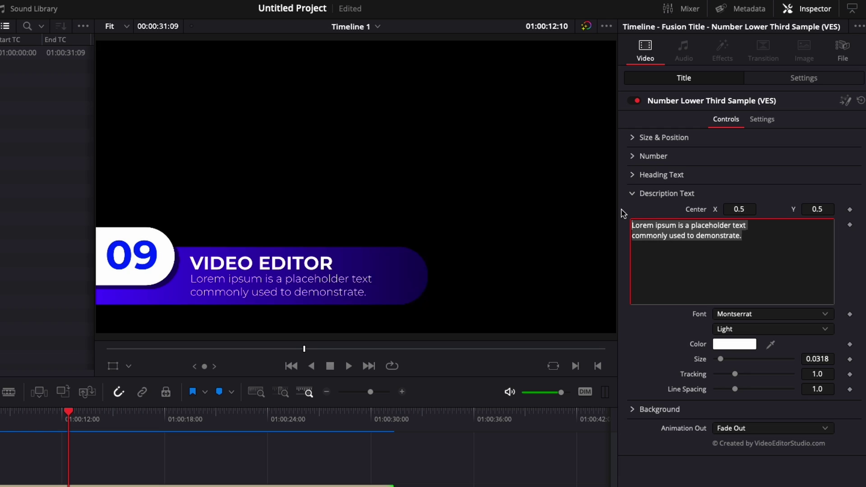
{"action": "type", "text": "We do"}
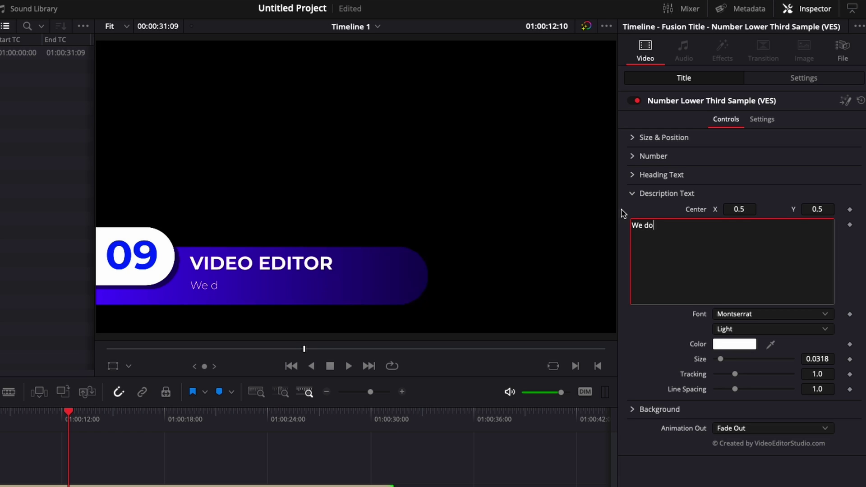
{"action": "type", "text": " tool for d"}
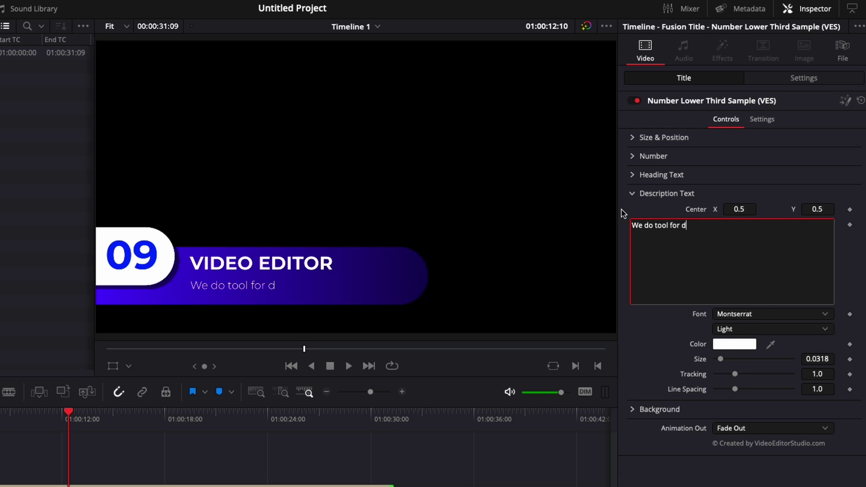
{"action": "type", "text": "avinci resol"}
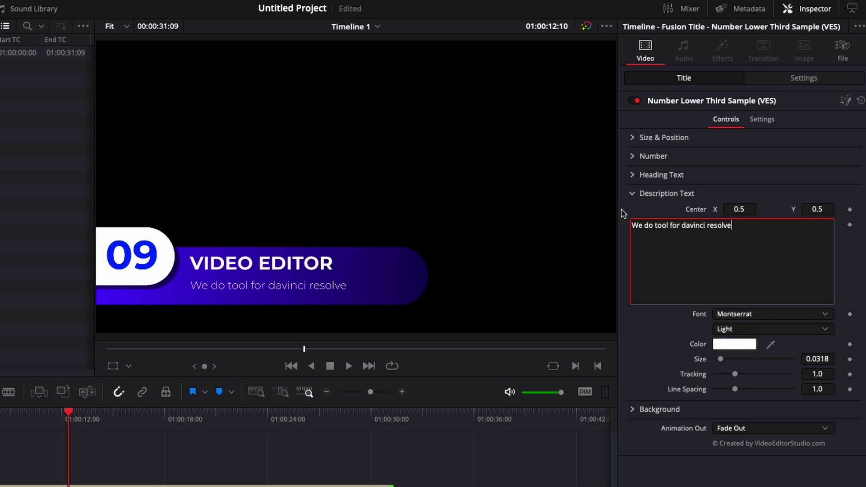
{"action": "type", "text": "ve."}
Move the lower third title clip up to Video 2
{"action": "left_click", "coordinate": [632, 195]}
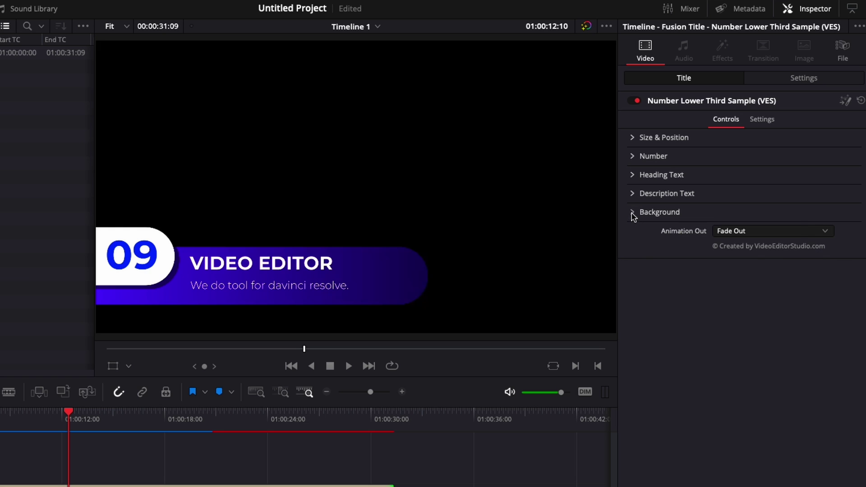
{"action": "left_click", "coordinate": [632, 213]}
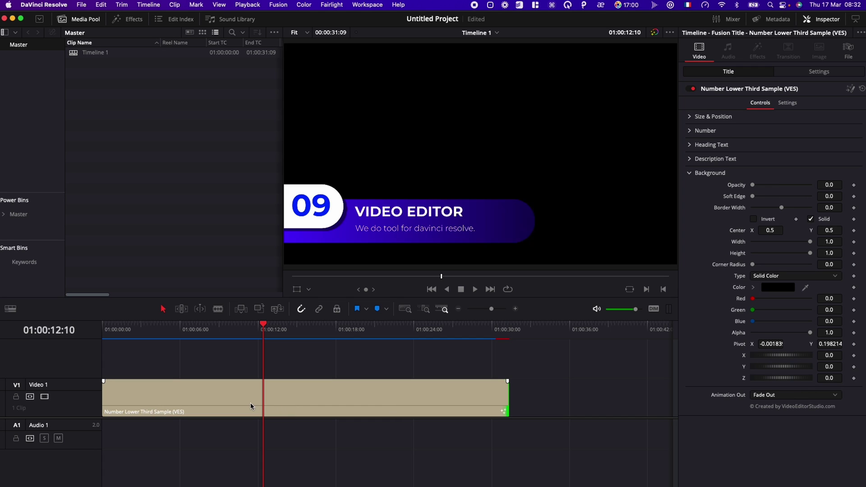
{"action": "left_click", "coordinate": [214, 399]}
{"action": "left_click_drag", "start_coordinate": [215, 398], "coordinate": [214, 376]}
Put DSC00440.jpg on Video 1, trimmed to end with the title clip
{"action": "left_click", "coordinate": [678, 480]}
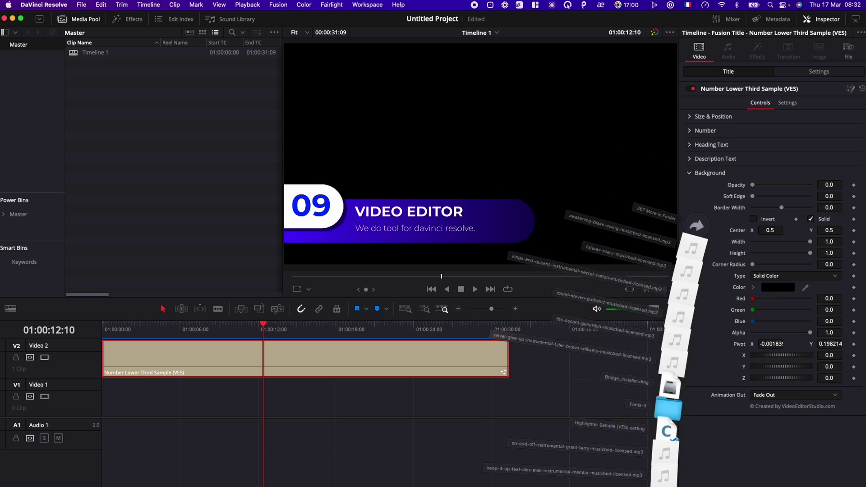
{"action": "left_click_drag", "start_coordinate": [677, 446], "coordinate": [109, 397]}
{"action": "left_click_drag", "start_coordinate": [168, 397], "coordinate": [509, 400]}
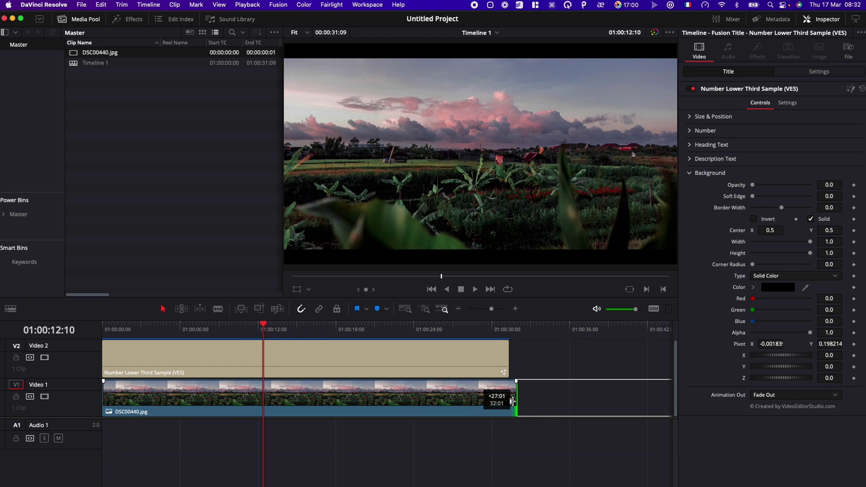
{"action": "left_click_drag", "start_coordinate": [765, 83], "coordinate": [769, 86]}
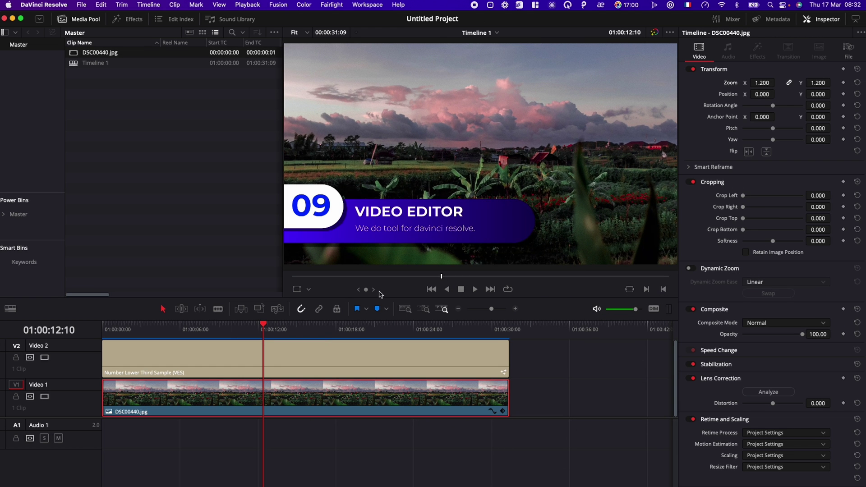
{"action": "left_click", "coordinate": [316, 358]}
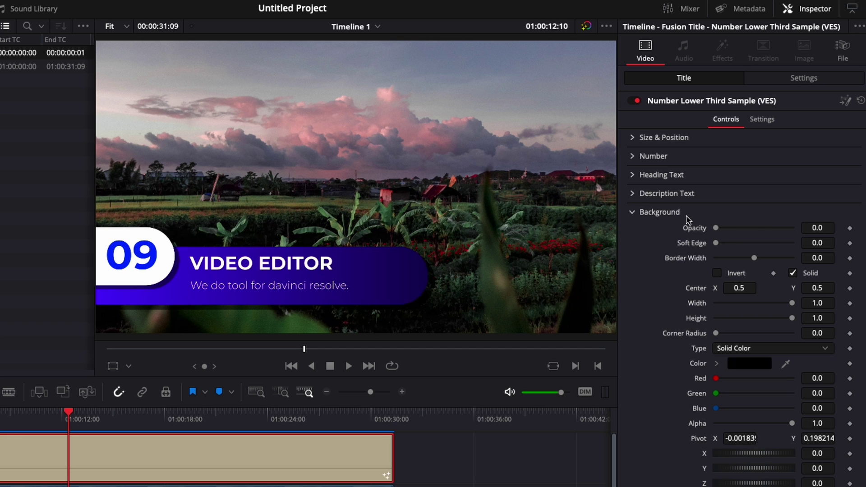
Set the background band to Opacity 0.543, Height 0.425, Center Y 0.073, Soft Edge 0.0409
{"action": "left_click_drag", "start_coordinate": [716, 228], "coordinate": [758, 230]}
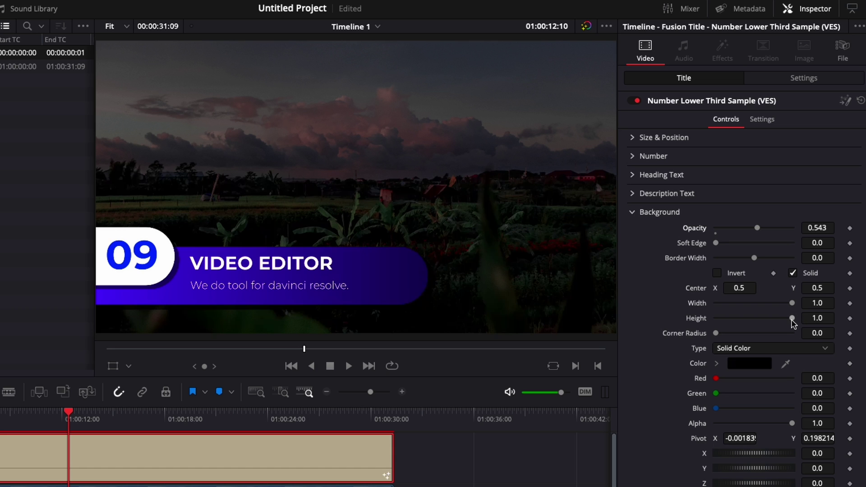
{"action": "left_click_drag", "start_coordinate": [791, 320], "coordinate": [749, 324]}
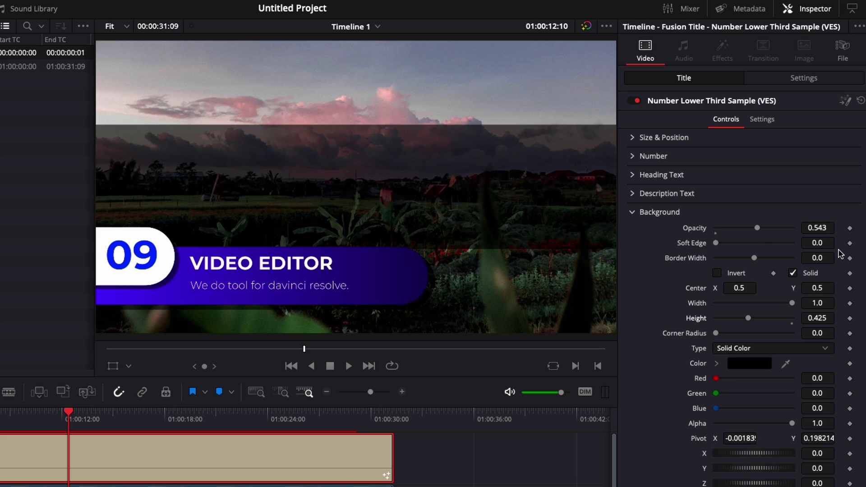
{"action": "left_click_drag", "start_coordinate": [828, 287], "coordinate": [792, 288]}
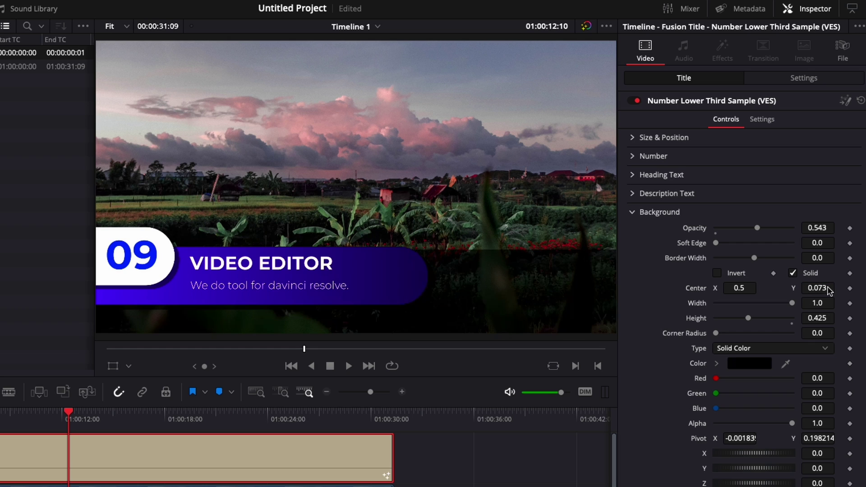
{"action": "left_click_drag", "start_coordinate": [716, 243], "coordinate": [731, 244]}
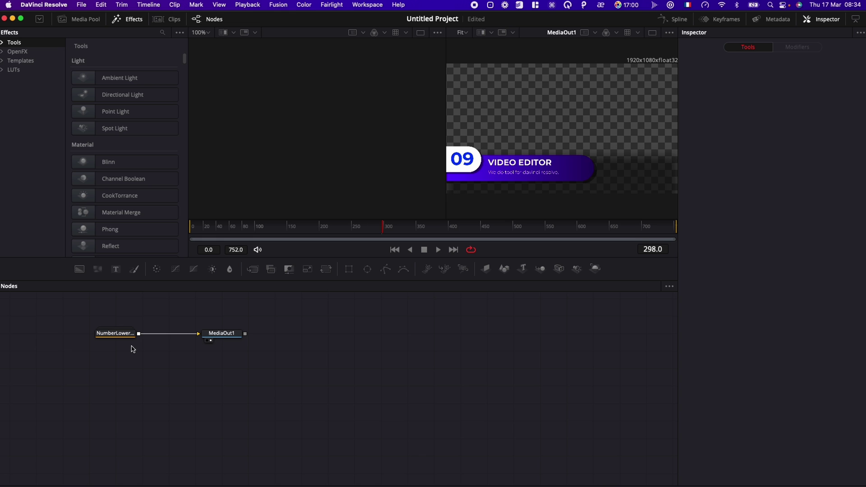
Expand the title's group node, select DropShadow1, and lower its Shadow Strength from 0.5 to 0
{"action": "double_click", "coordinate": [120, 338]}
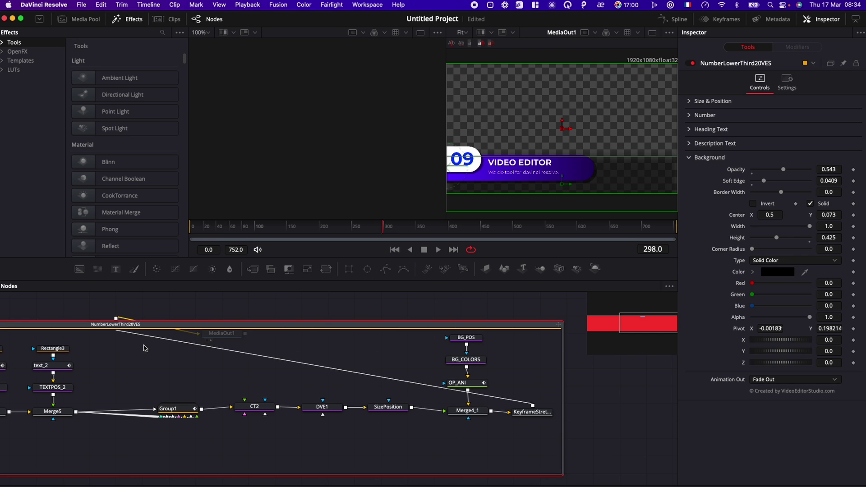
{"action": "scroll", "coordinate": [145, 348], "scroll_direction": "left", "scroll_amount": 15}
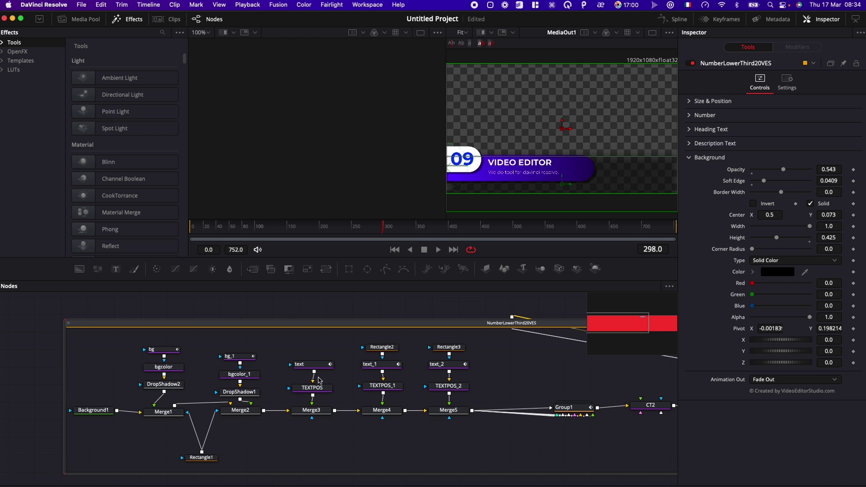
{"action": "left_click", "coordinate": [308, 364]}
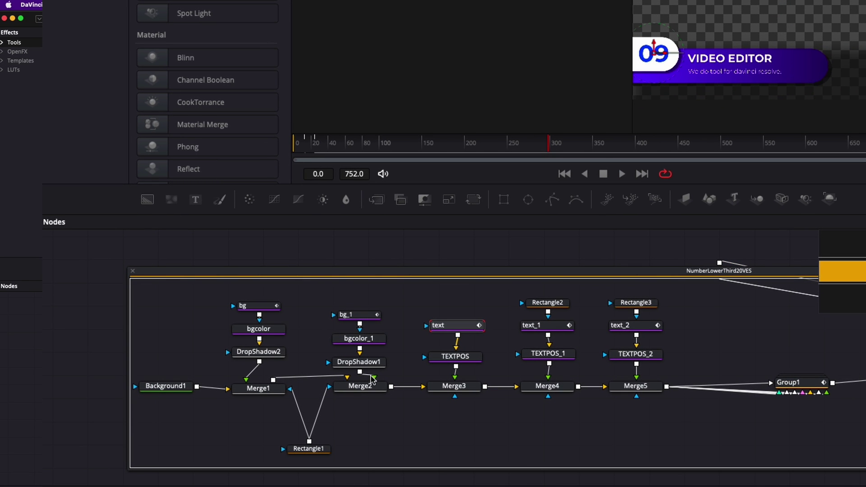
{"action": "left_click", "coordinate": [359, 362]}
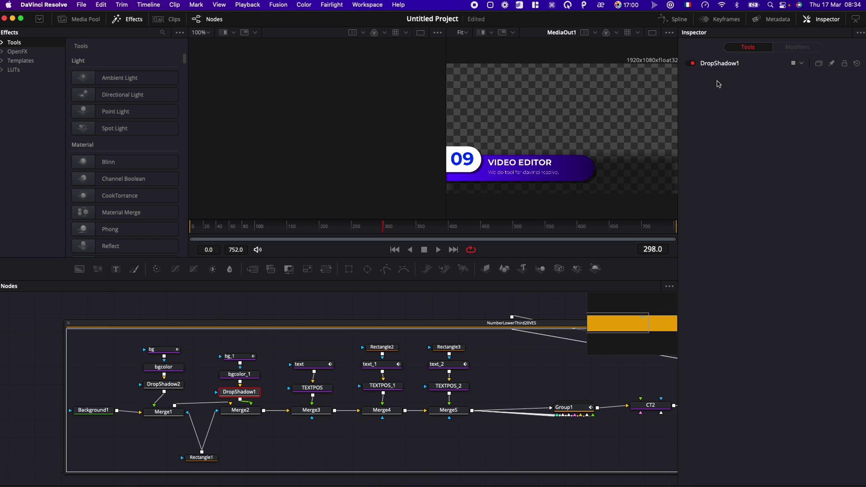
{"action": "left_click", "coordinate": [723, 66]}
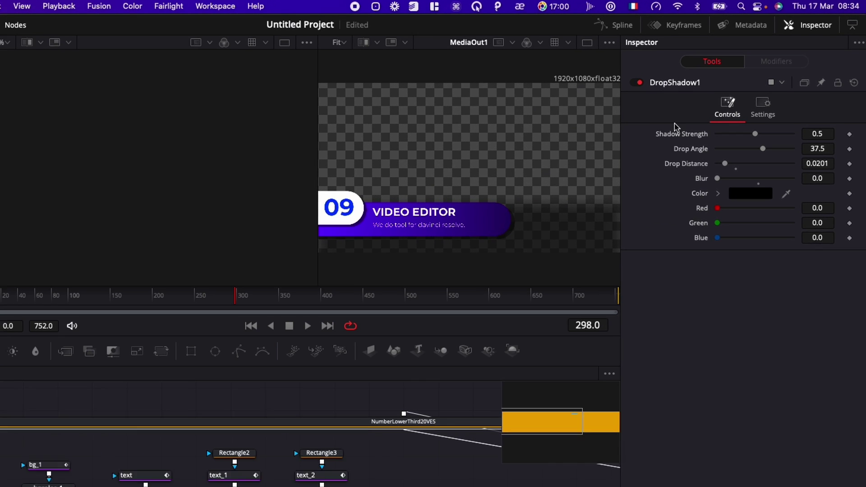
{"action": "left_click_drag", "start_coordinate": [753, 136], "coordinate": [656, 141]}
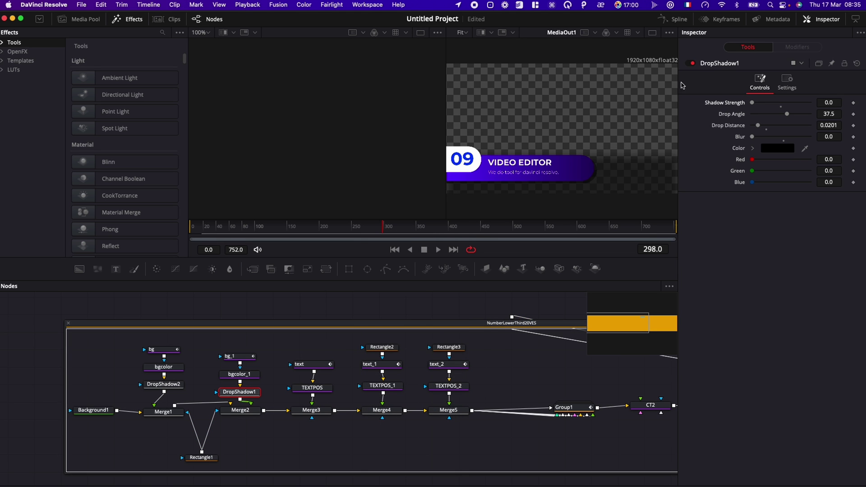
Show the title's curves in the Keyframes and Spline panels with all tracks enabled, zoomed to fit
{"action": "left_click", "coordinate": [704, 19]}
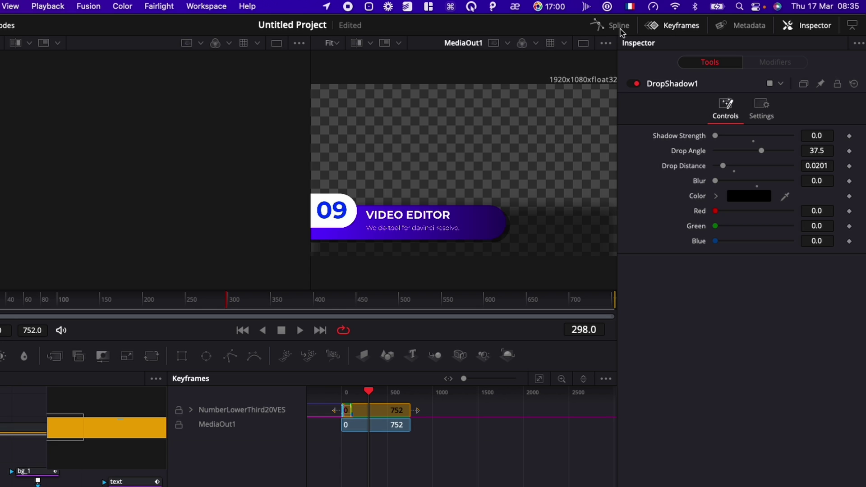
{"action": "left_click", "coordinate": [619, 27]}
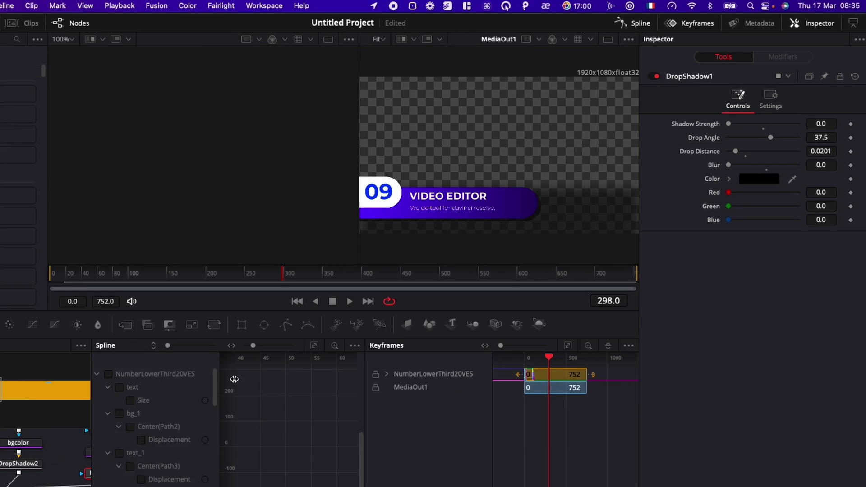
{"action": "left_click", "coordinate": [237, 311]}
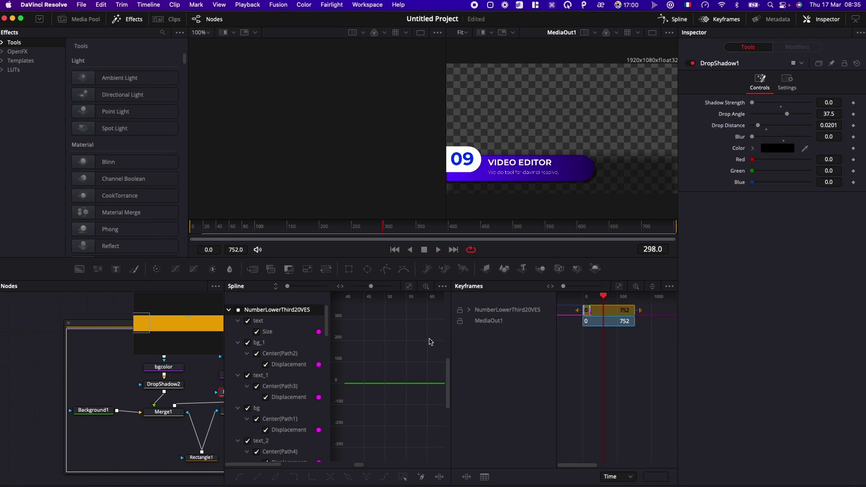
{"action": "left_click", "coordinate": [410, 286]}
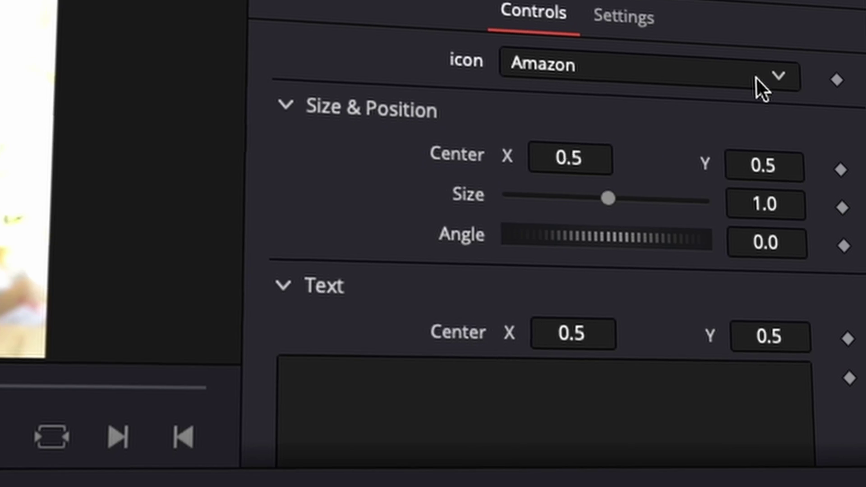
Open the icon choices dropdown for another title
{"action": "left_click", "coordinate": [755, 76]}
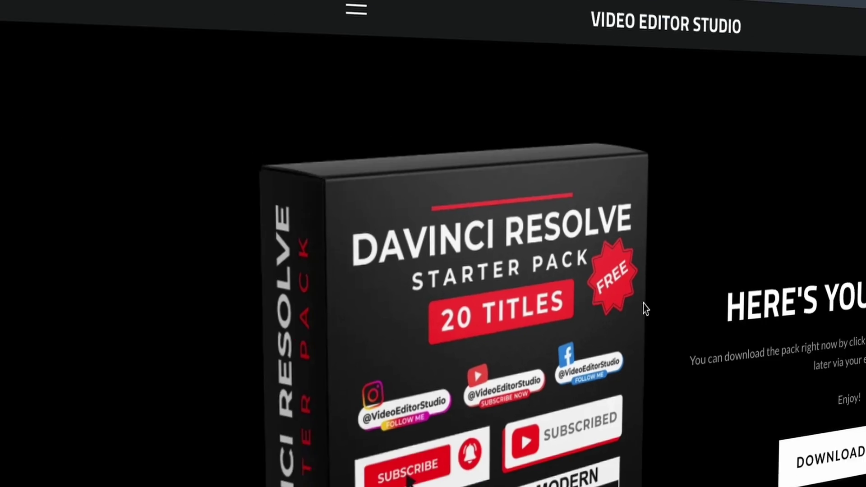